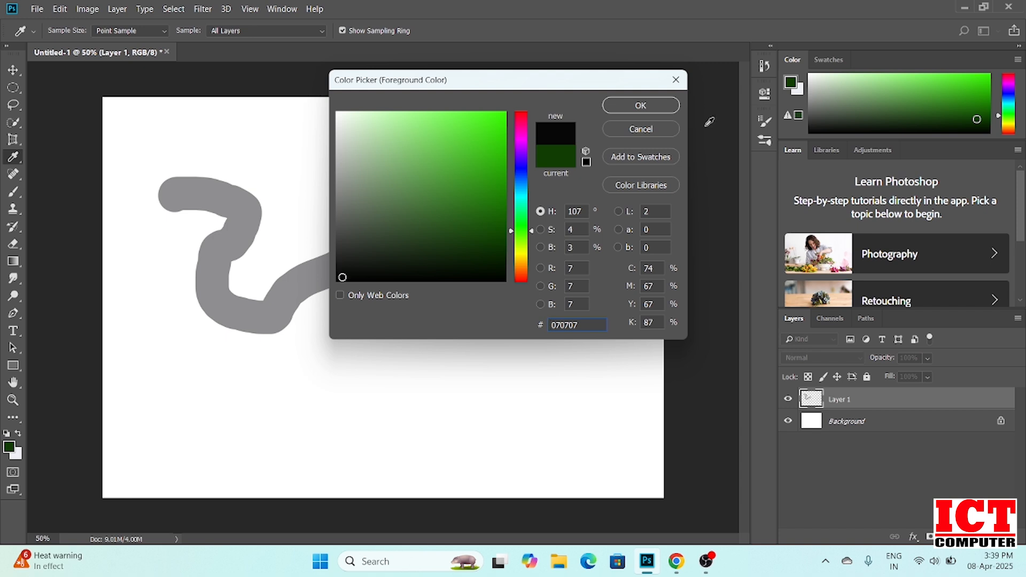
Set the foreground colour to near-black 070707 and paint several freehand, partly overlapping brush strokes on Layer 1.
click(641, 107)
key(b)
mouse_move(291, 163)
mouse_down()
mouse_move(394, 218)
mouse_move(471, 219)
mouse_up()
mouse_move(281, 166)
mouse_down()
mouse_move(288, 212)
mouse_move(374, 277)
mouse_up()
drag(165, 199, 186, 342)
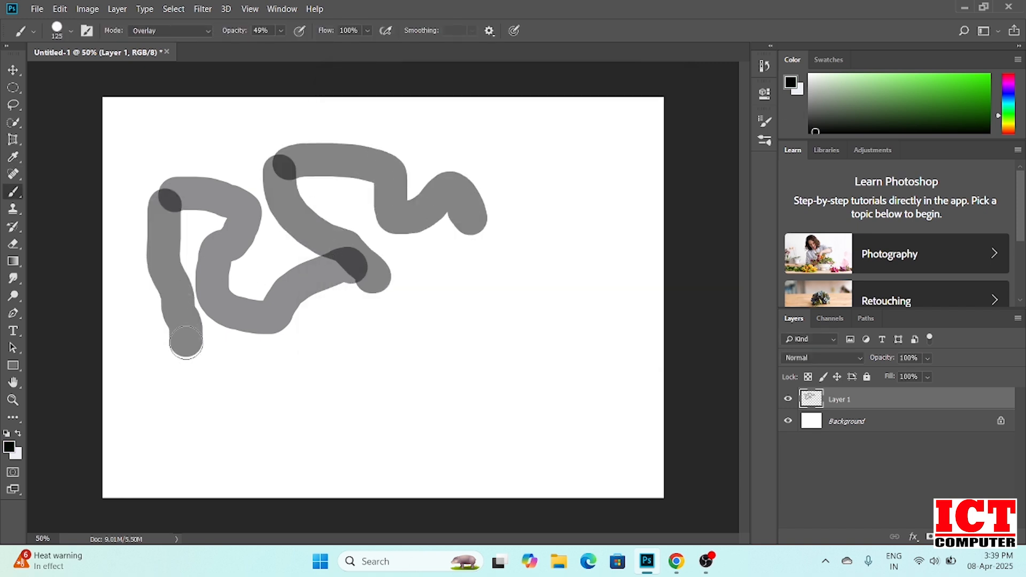
drag(316, 355, 396, 409)
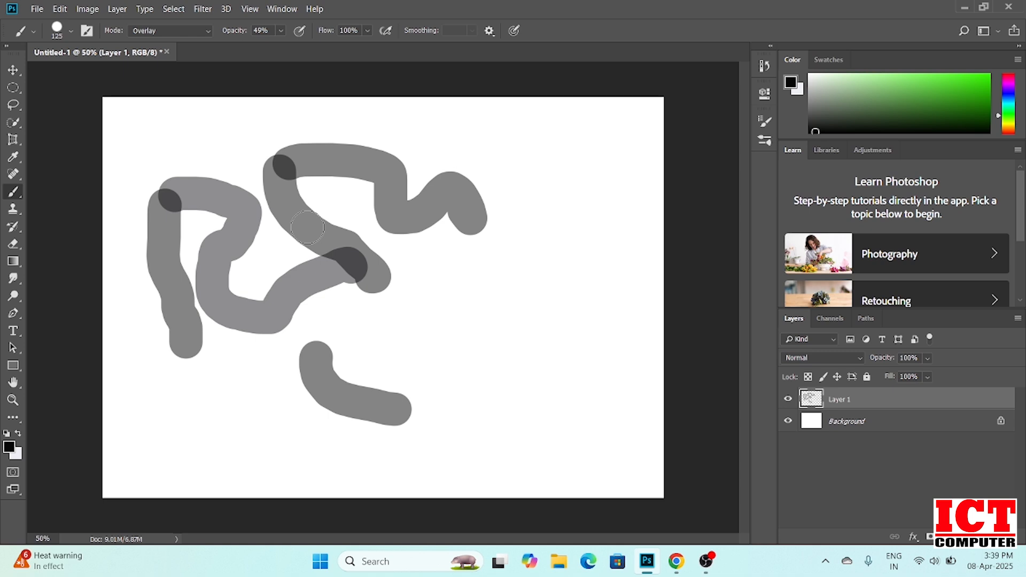
Set the brush size to 168 px, lower its hardness, and paint two soft-edged strokes on the canvas.
right_click(308, 228)
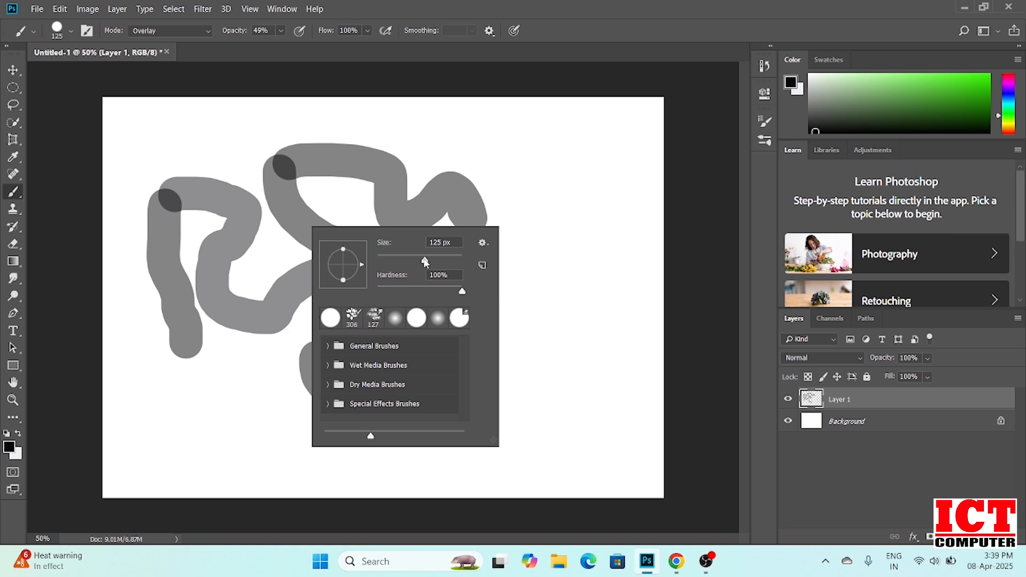
drag(426, 261, 401, 263)
drag(462, 293, 433, 293)
mouse_move(533, 192)
mouse_down()
mouse_move(562, 305)
mouse_move(513, 307)
mouse_move(473, 261)
mouse_move(457, 289)
mouse_move(494, 364)
mouse_up()
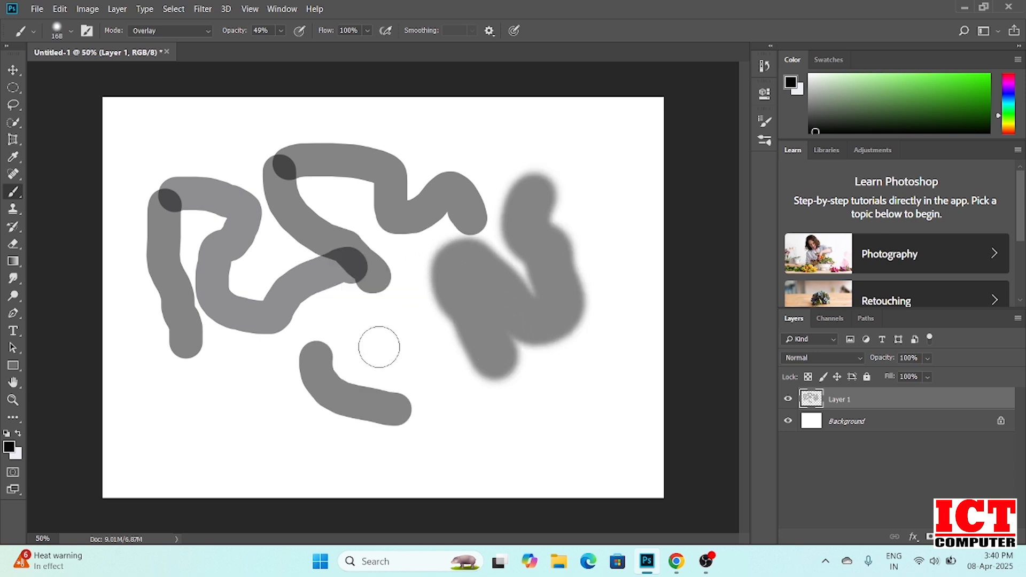
mouse_move(407, 319)
mouse_down()
mouse_move(416, 377)
mouse_move(461, 392)
mouse_move(463, 424)
mouse_up()
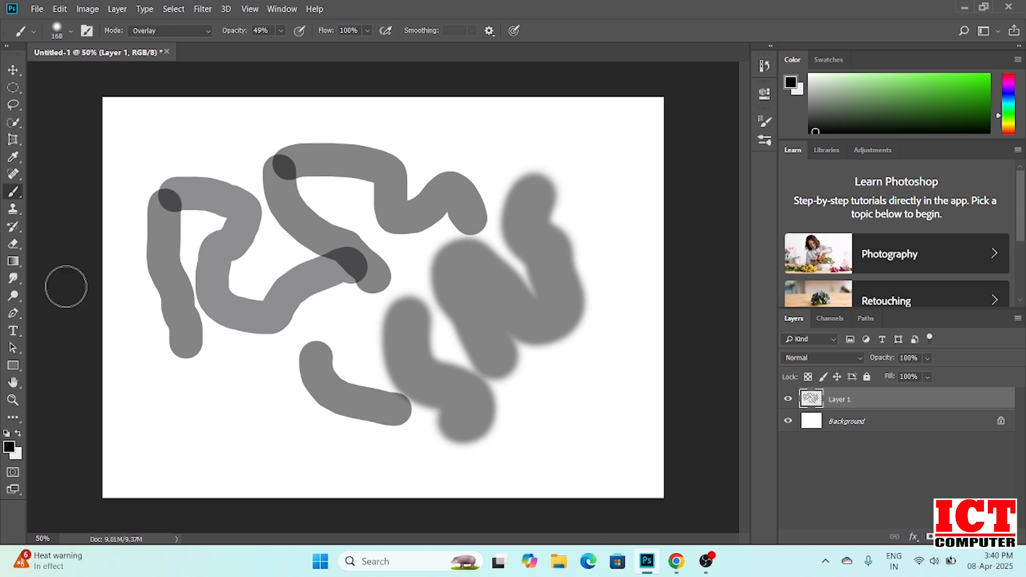
Set the foreground colour to red e71134 and paint two soft strokes in the upper right of the canvas.
click(9, 447)
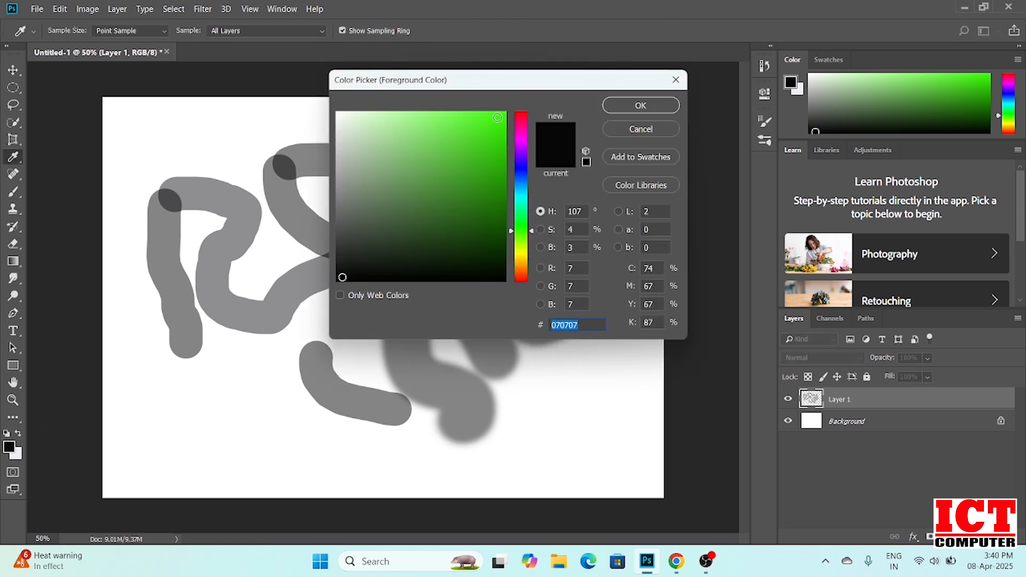
click(526, 116)
click(493, 128)
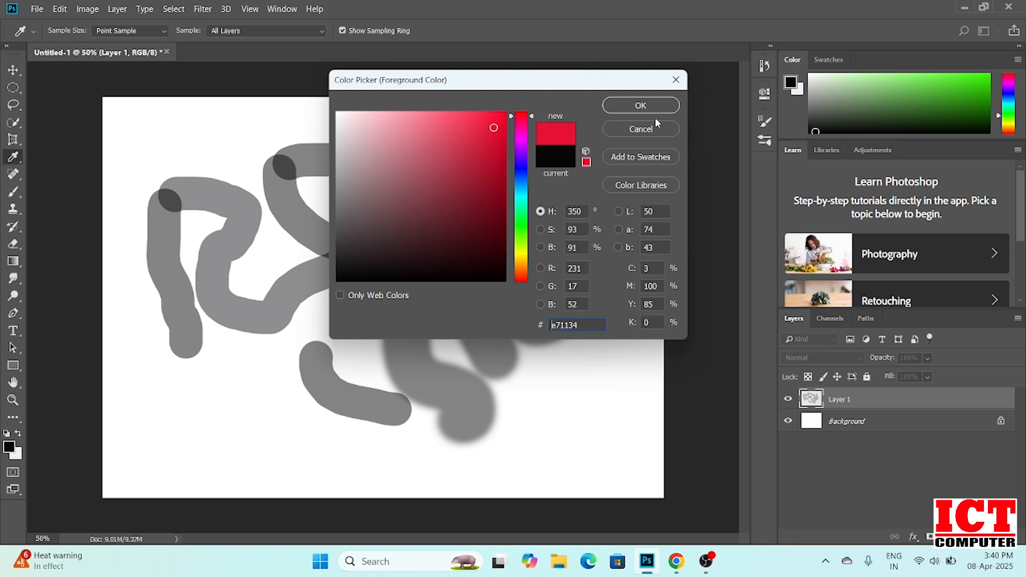
key(Return)
drag(474, 153, 530, 211)
drag(606, 136, 626, 254)
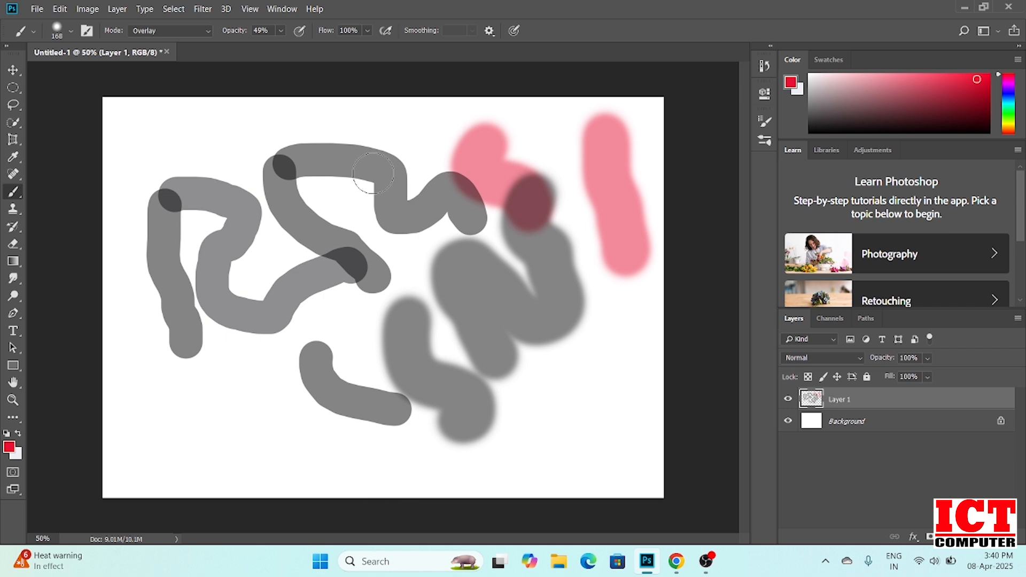
Raise the brush hardness to 94% and paint a short red stroke below the right-hand one.
right_click(394, 203)
drag(493, 270, 522, 268)
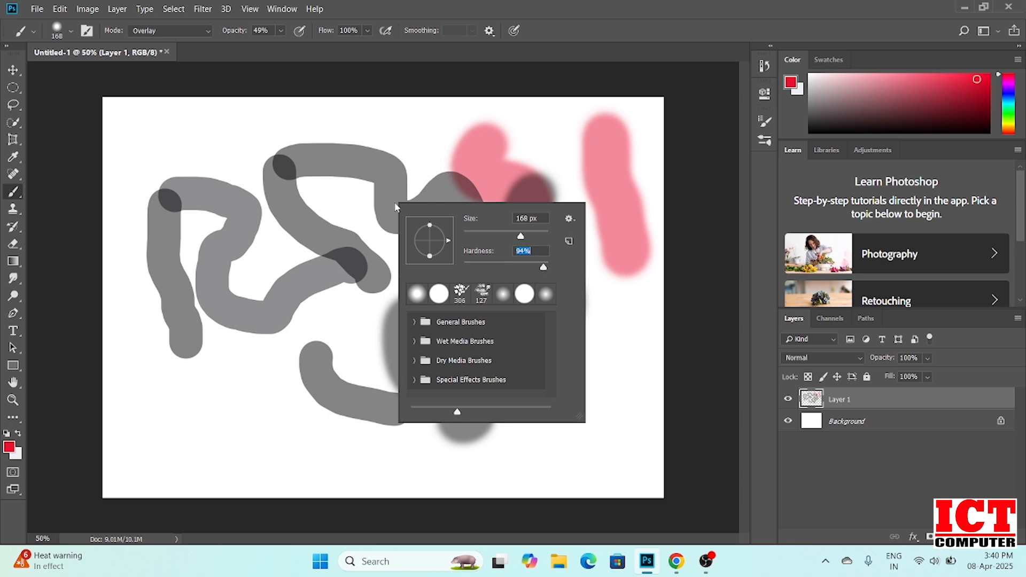
click(607, 289)
mouse_move(614, 291)
mouse_down()
mouse_move(618, 316)
mouse_move(567, 364)
mouse_up()
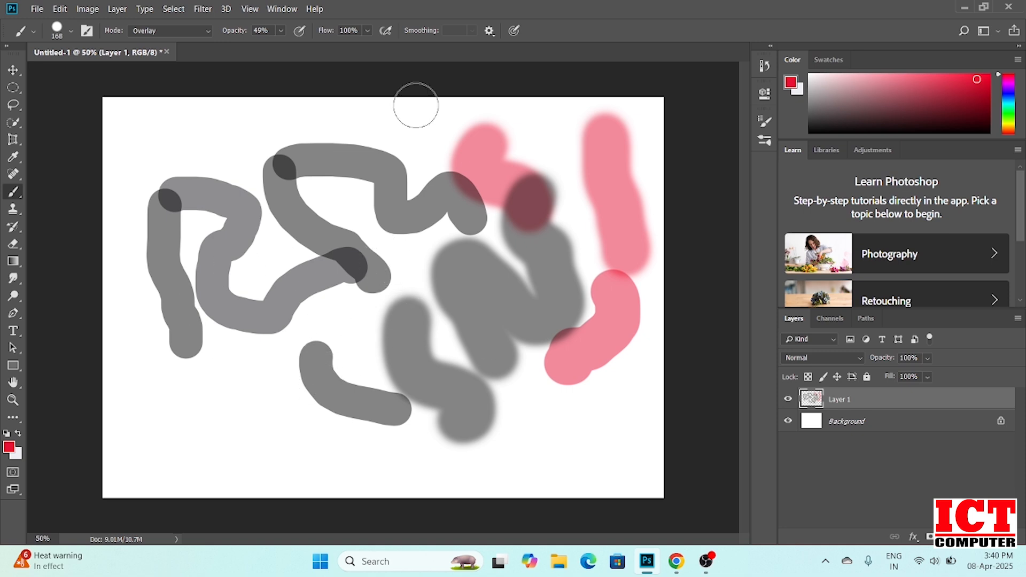
Choose the Hard Round preset from General Brushes and paint a curved red stroke in the lower left of the canvas.
right_click(346, 163)
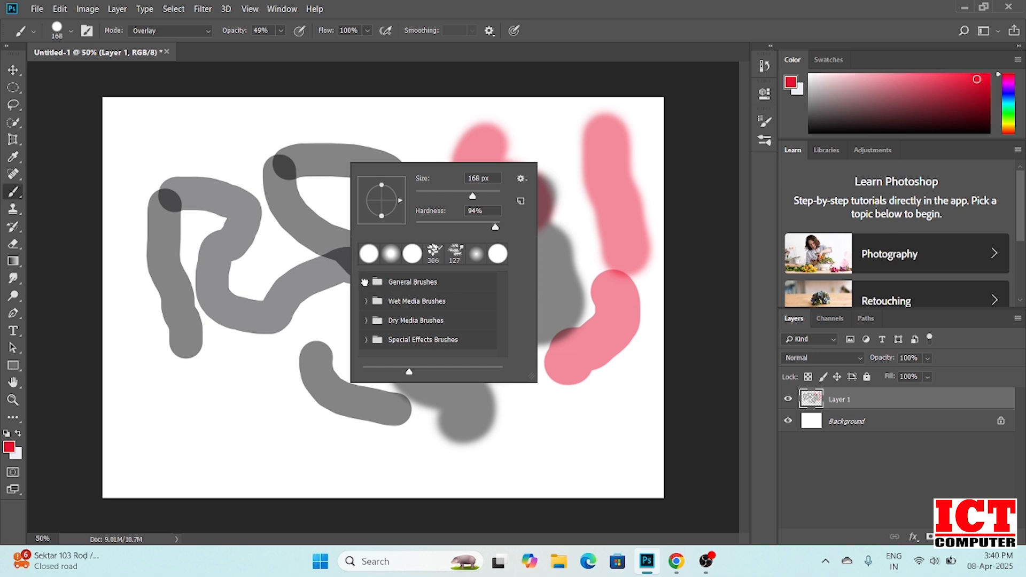
click(364, 282)
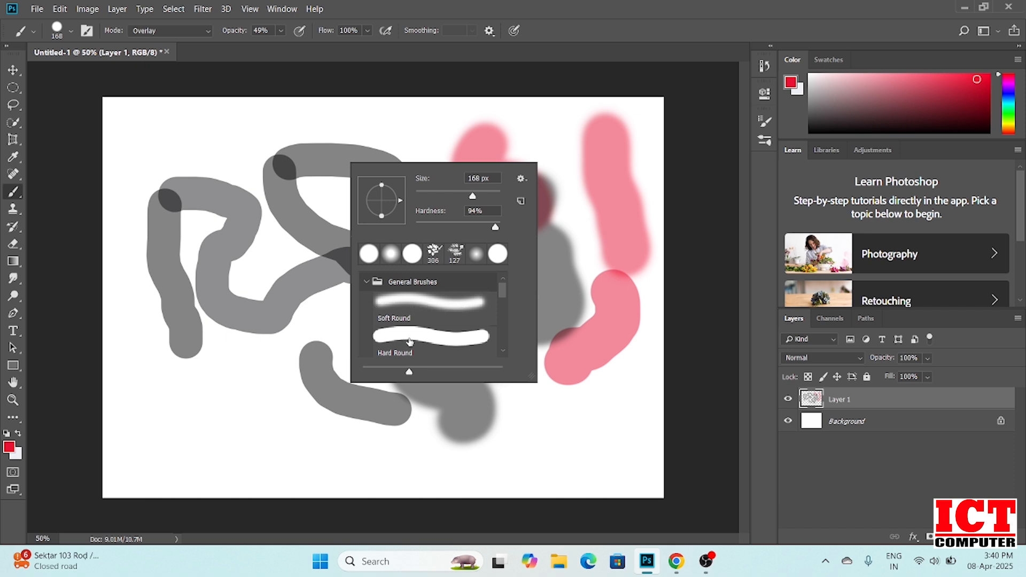
click(503, 352)
click(452, 318)
mouse_move(219, 345)
mouse_down()
mouse_move(227, 399)
mouse_move(278, 420)
mouse_up()
Choose the Soft Round preset and paint a long red stroke down the right half of the canvas.
right_click(327, 381)
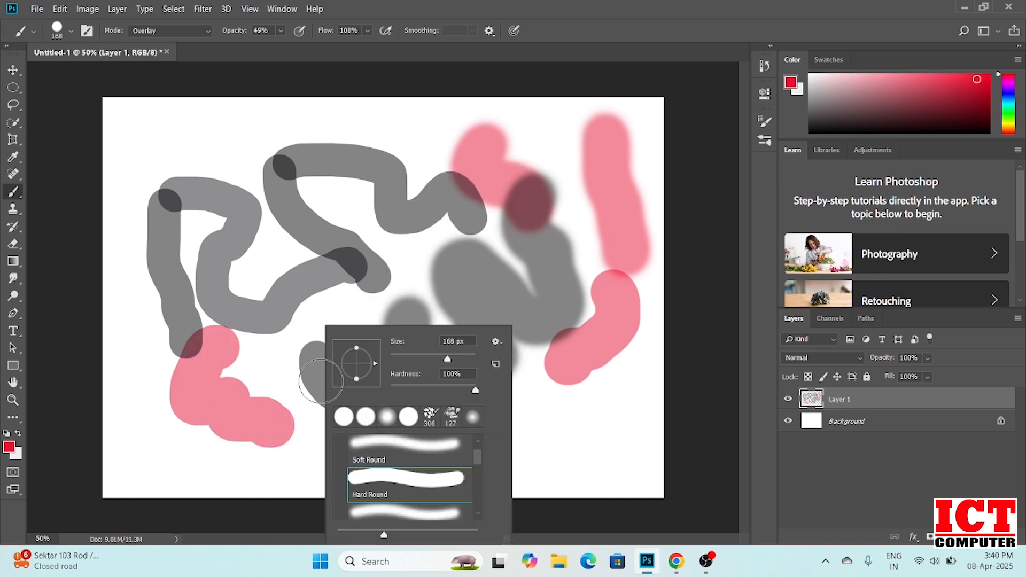
click(387, 445)
mouse_move(539, 246)
mouse_down()
mouse_move(537, 295)
mouse_move(542, 389)
mouse_move(580, 455)
mouse_up()
Choose the Soft Round Pressure Opacity and Flow preset and paint a red stroke across the upper grey strokes.
right_click(315, 284)
drag(470, 415, 467, 448)
click(409, 423)
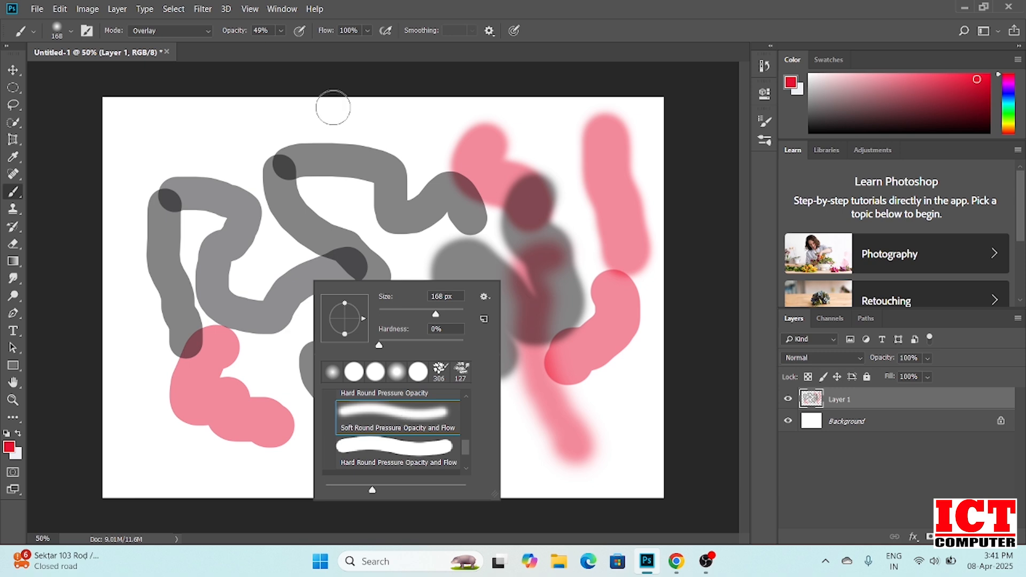
drag(256, 114, 357, 277)
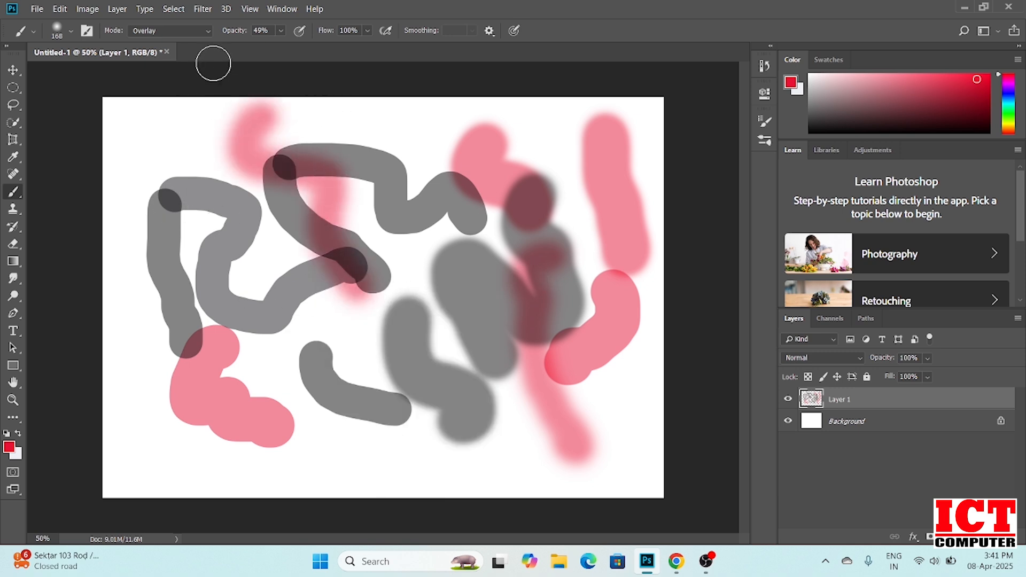
Delete everything painted on Layer 1, deselect, and paint one soft diagonal red stroke left of centre.
key(ctrl+a)
key(Delete)
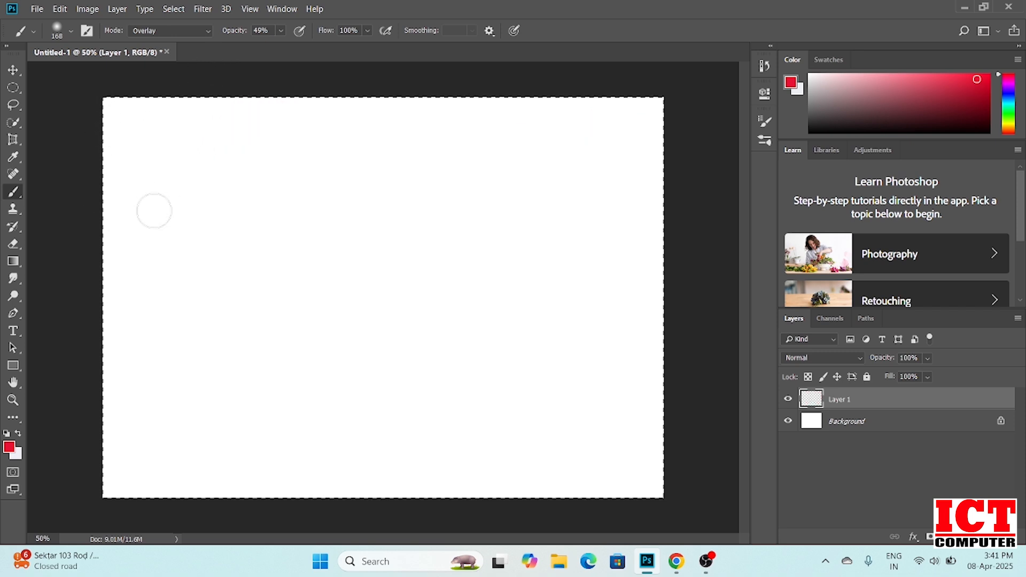
key(ctrl+d)
drag(258, 185, 309, 294)
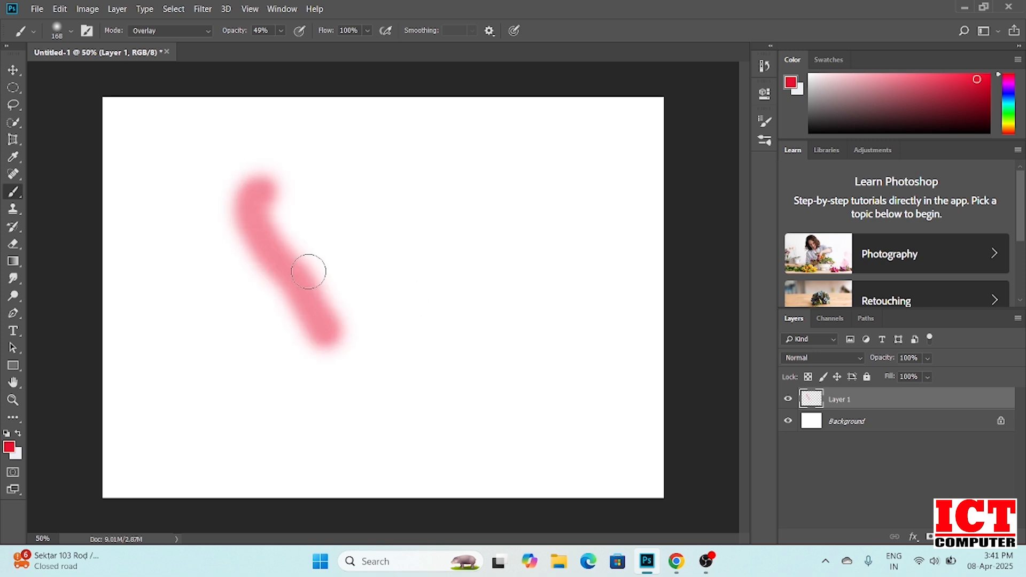
Choose Kyle's Paintbox - Wet Blender 50 from Wet Media Brushes and smudge along the red stroke.
right_click(292, 269)
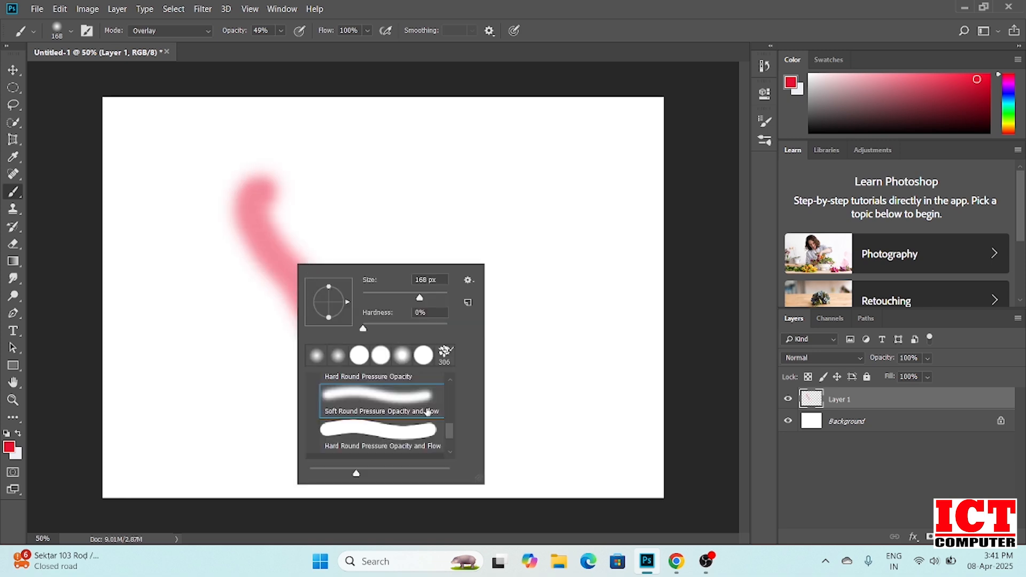
drag(453, 428, 447, 384)
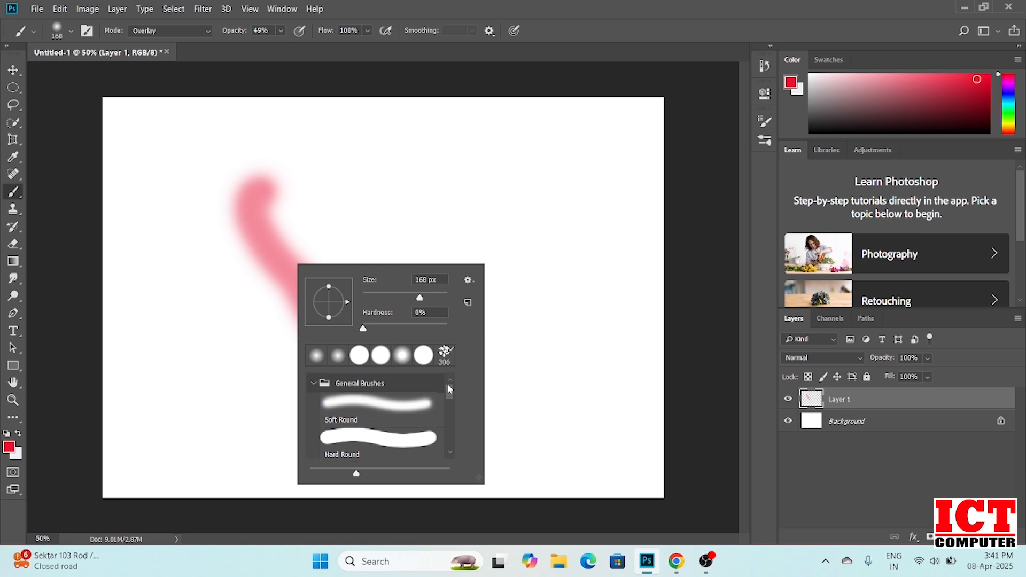
click(314, 385)
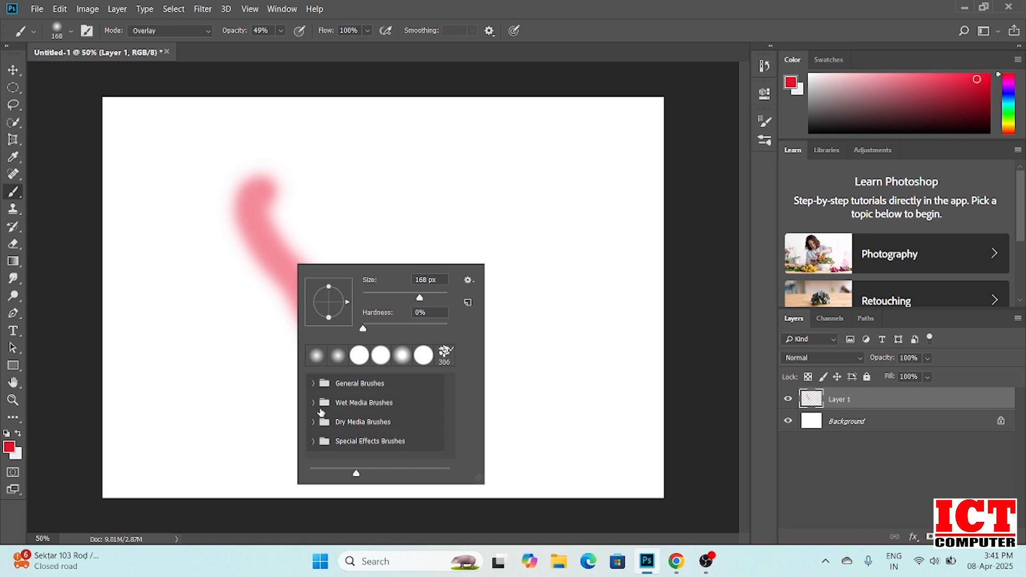
click(313, 403)
mouse_move(449, 400)
mouse_down()
mouse_move(449, 446)
mouse_move(447, 411)
mouse_up()
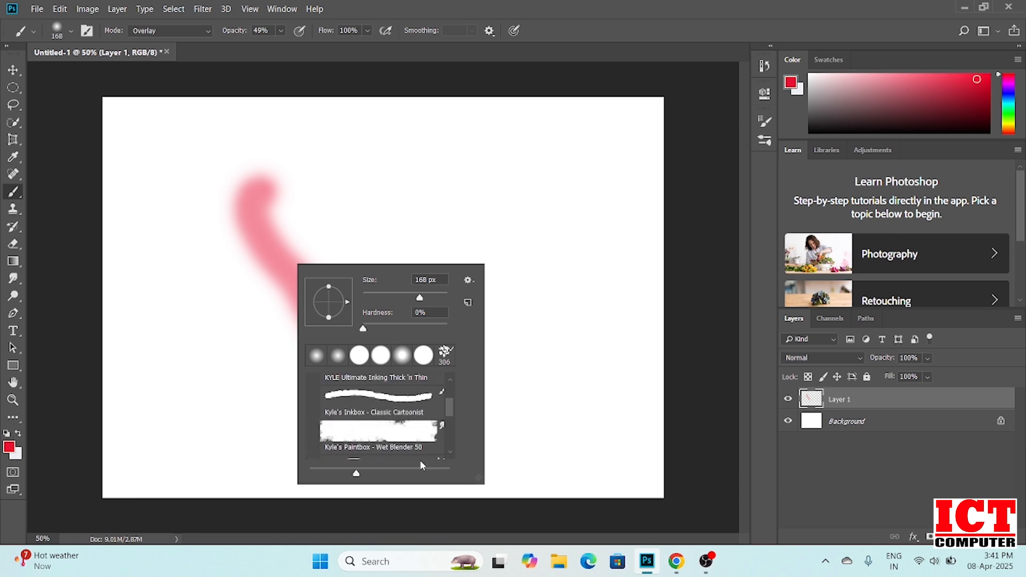
click(409, 433)
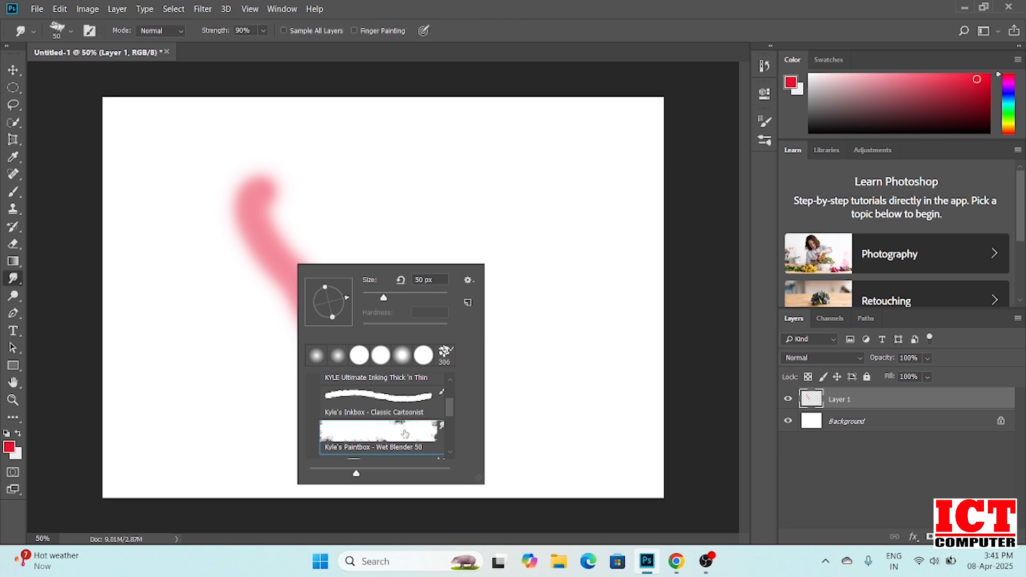
click(312, 143)
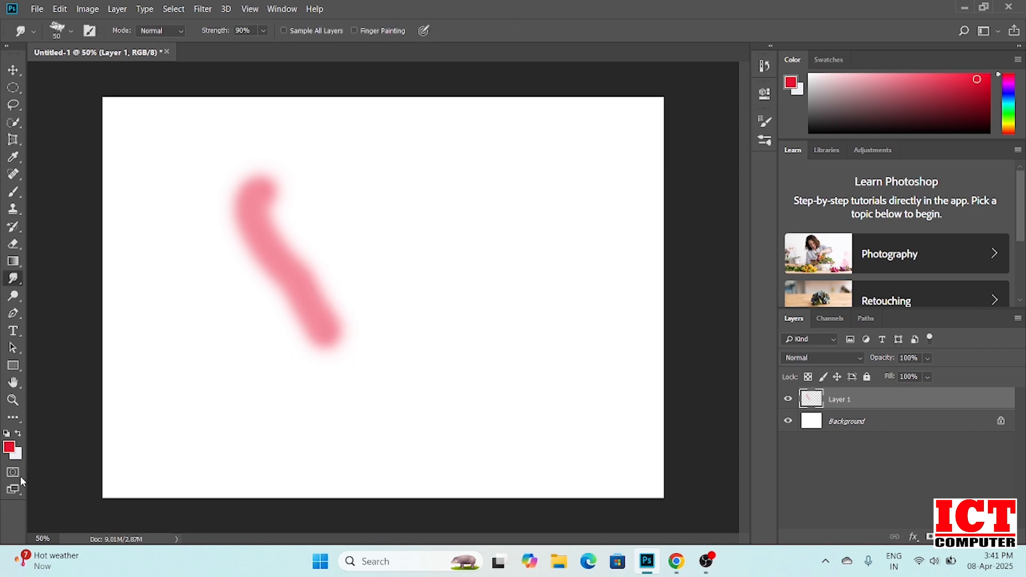
drag(283, 277, 320, 326)
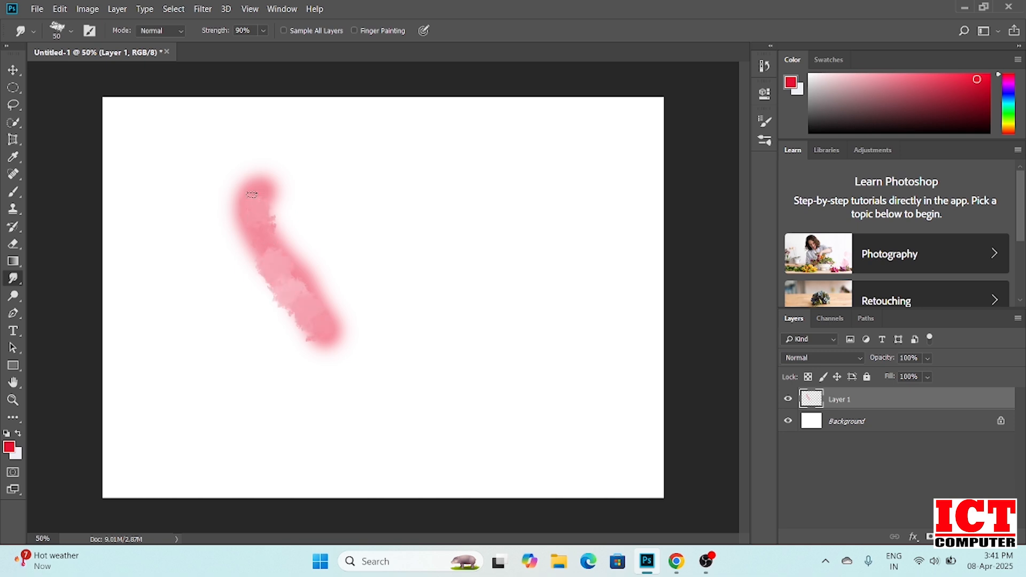
Choose the KYLE Bonus Chunky Charcoal preset from Dry Media Brushes.
right_click(295, 270)
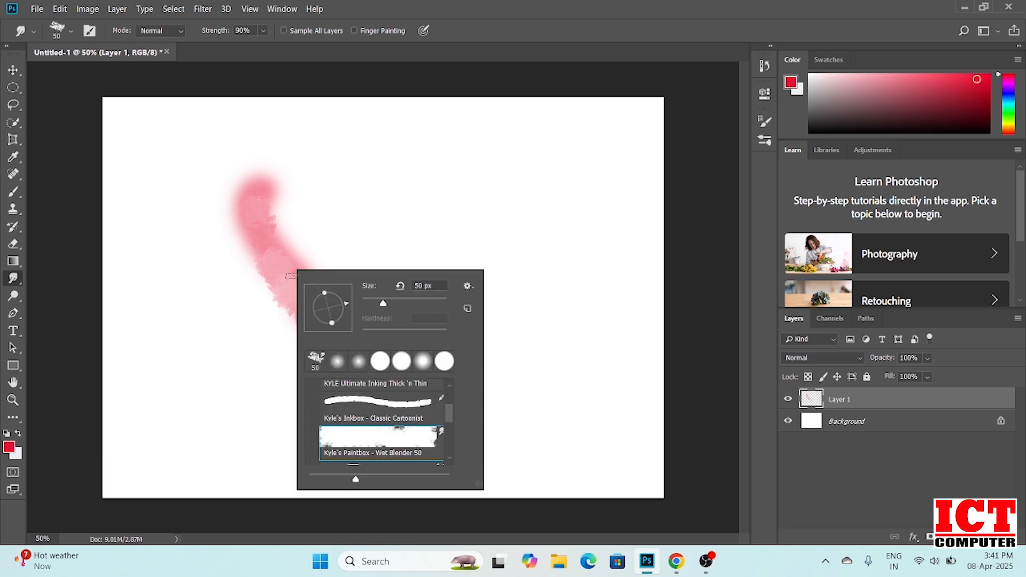
drag(447, 415, 449, 454)
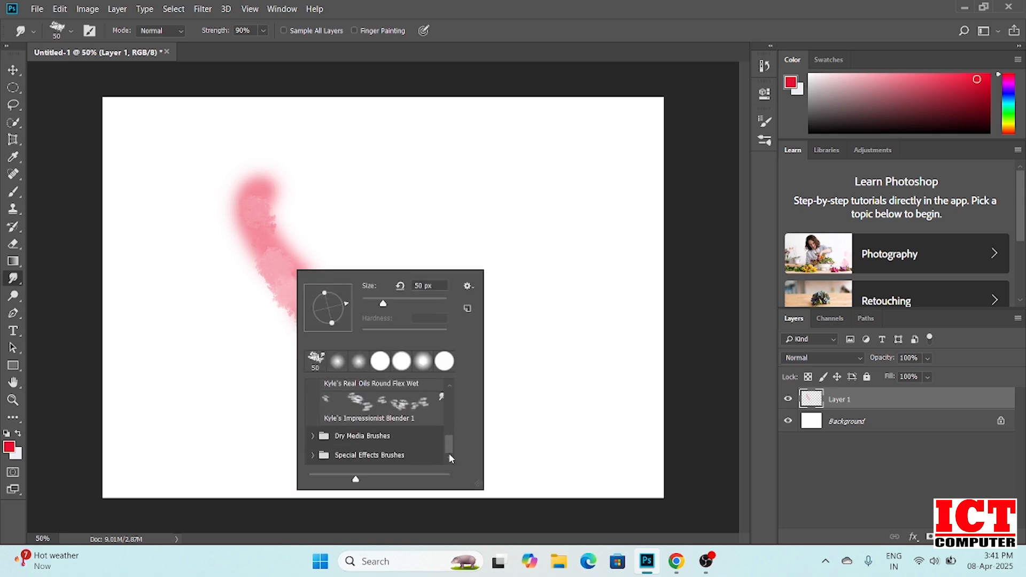
click(314, 437)
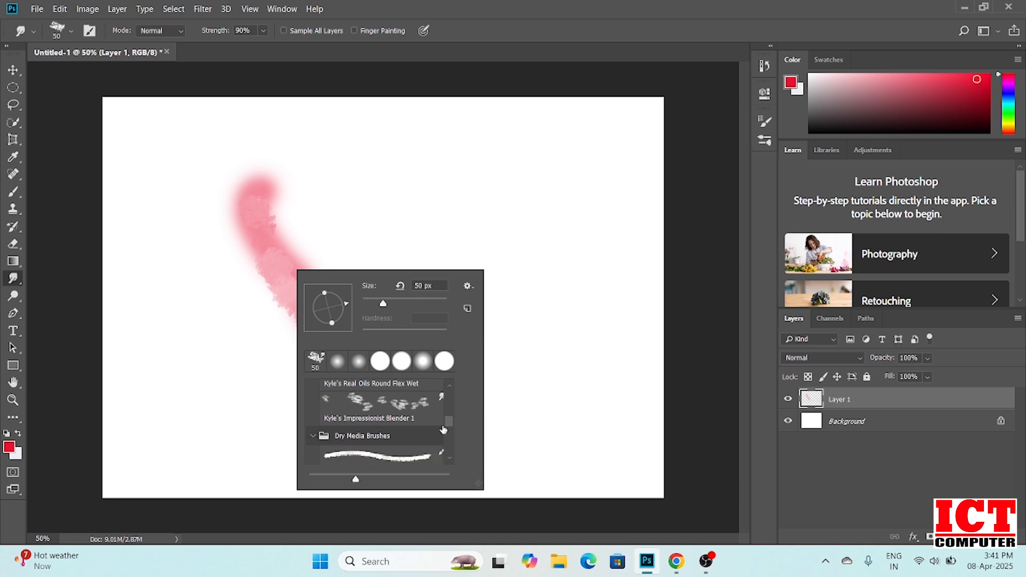
scroll(448, 457, down, 5)
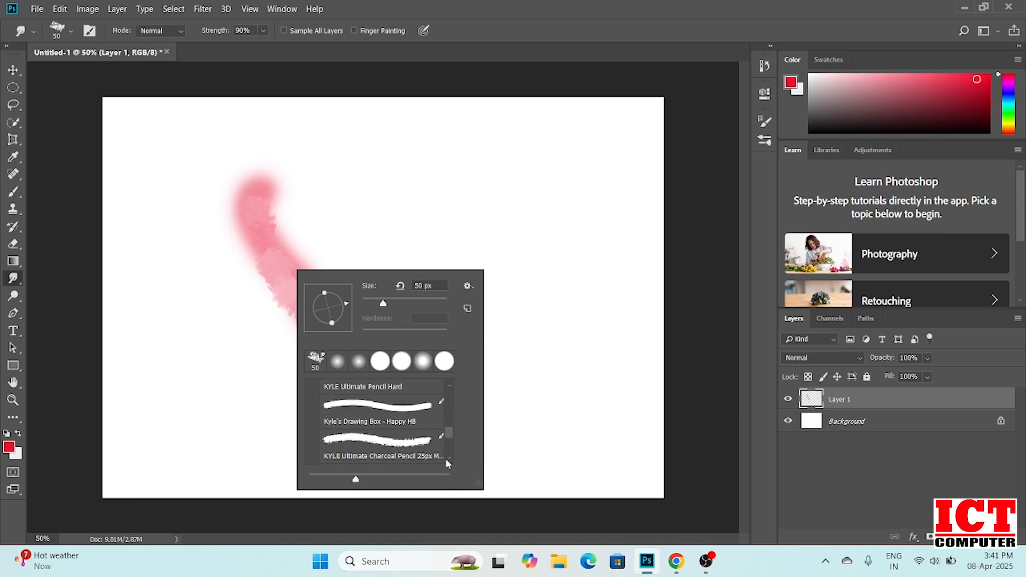
scroll(446, 461, down, 3)
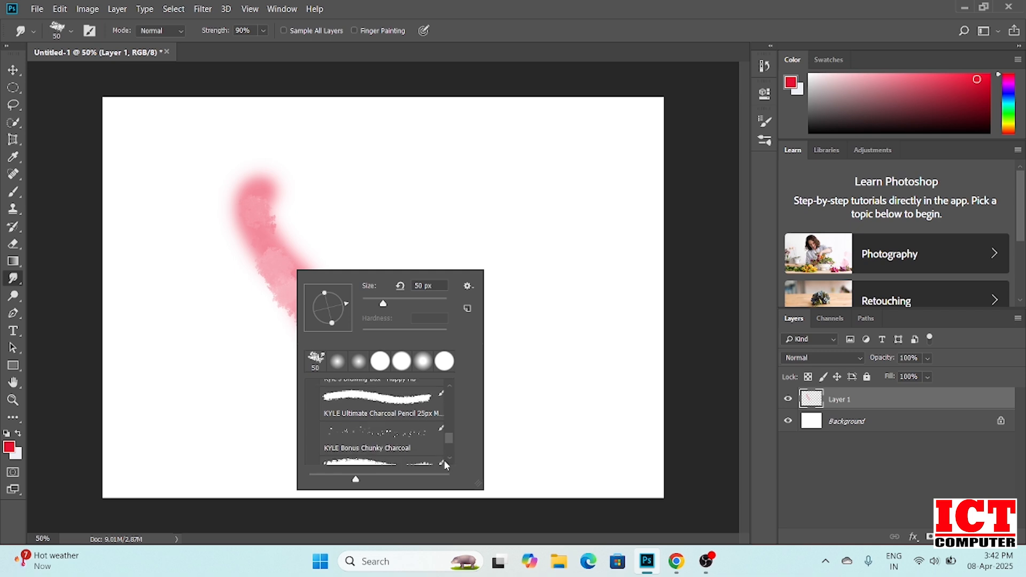
click(392, 431)
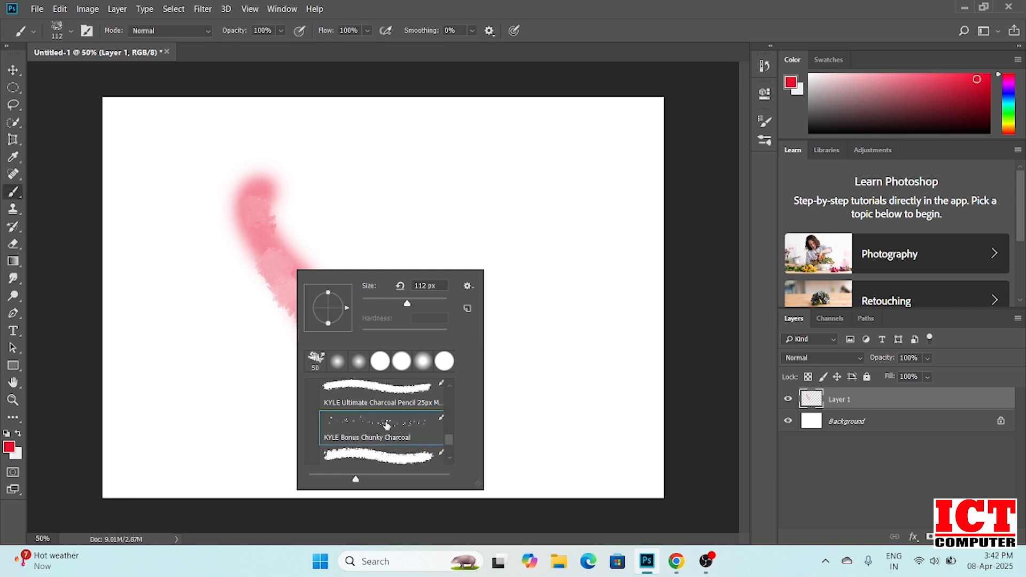
Paint scattered red charcoal dabs and short strokes around the smudged stroke and across the upper right of the canvas.
click(276, 130)
click(328, 136)
drag(376, 145, 423, 156)
drag(489, 174, 482, 247)
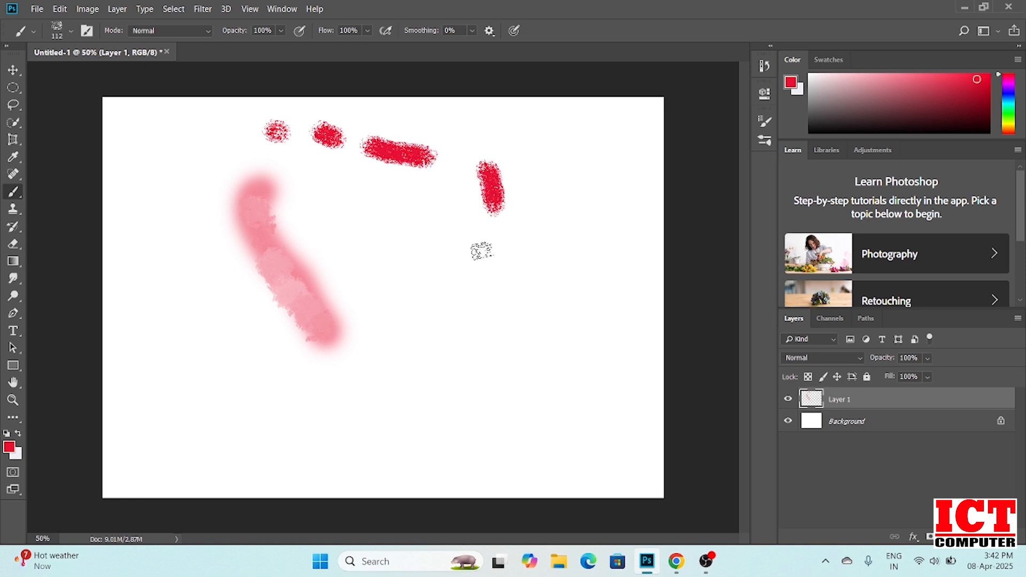
drag(385, 173, 383, 195)
click(373, 220)
drag(381, 283, 389, 288)
drag(417, 295, 437, 295)
drag(473, 295, 490, 295)
click(562, 291)
click(577, 179)
drag(569, 160, 559, 154)
click(223, 138)
click(155, 198)
drag(167, 237, 195, 276)
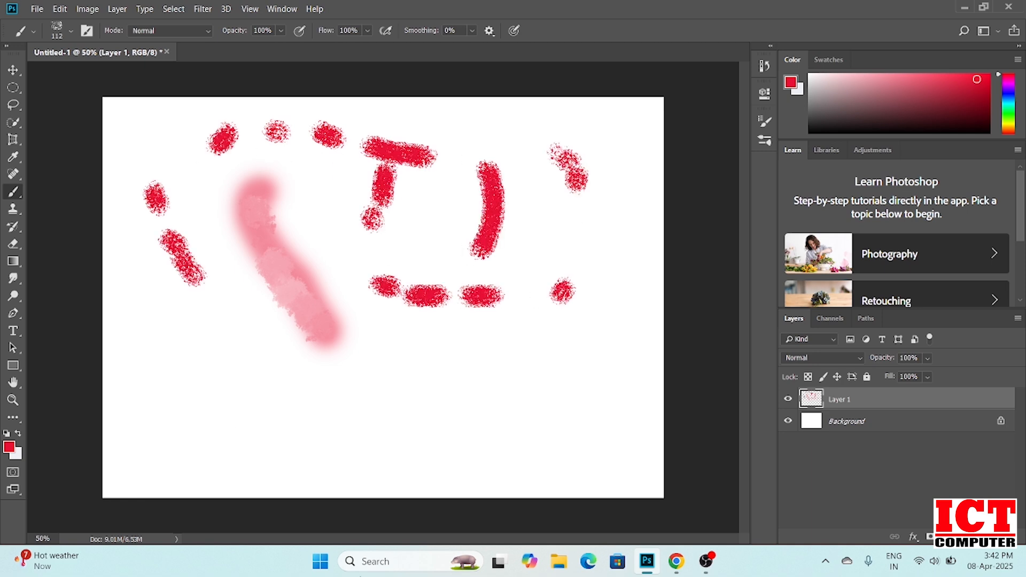
Find the Special Effects Brushes group in the brush presets and expand it.
right_click(287, 264)
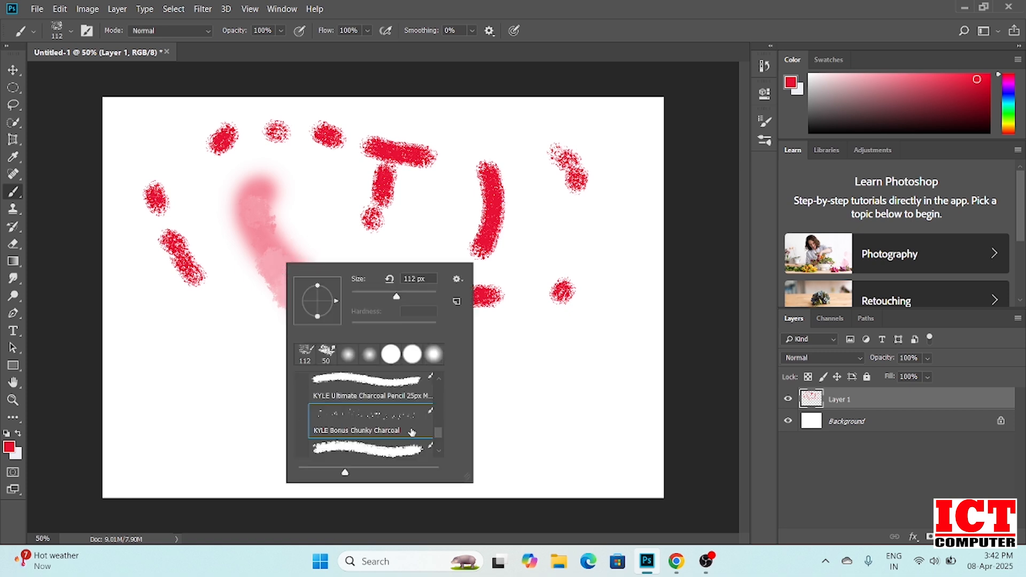
click(437, 452)
click(436, 452)
click(436, 452)
click(436, 451)
click(436, 452)
click(436, 451)
drag(436, 439, 436, 442)
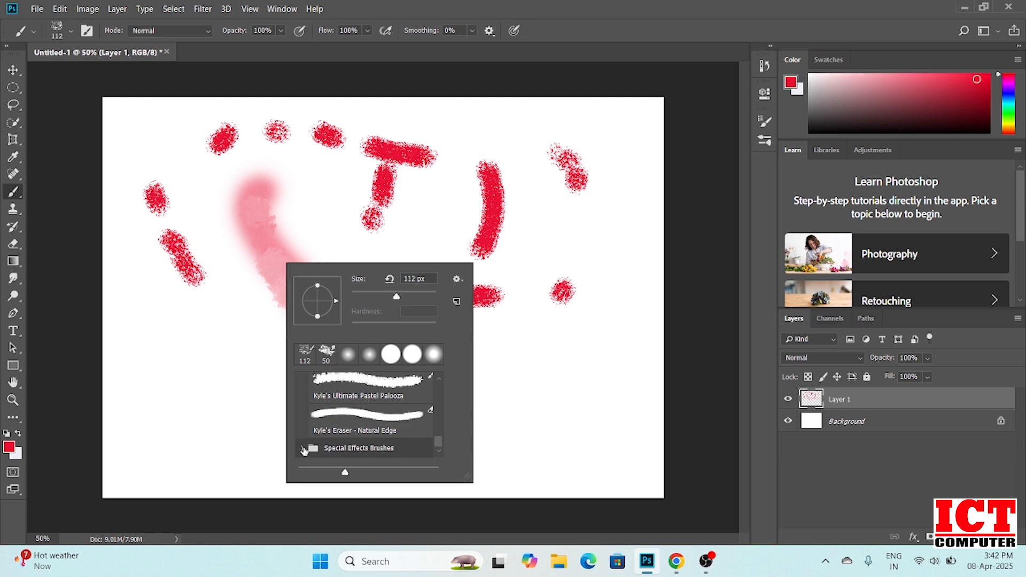
click(302, 449)
Choose the Supreme preset of Kyle's Spatter Brushes and paint red spatter down the right side and across the lower part of the canvas.
click(438, 452)
click(438, 452)
click(435, 452)
click(436, 452)
click(435, 453)
click(436, 452)
click(435, 452)
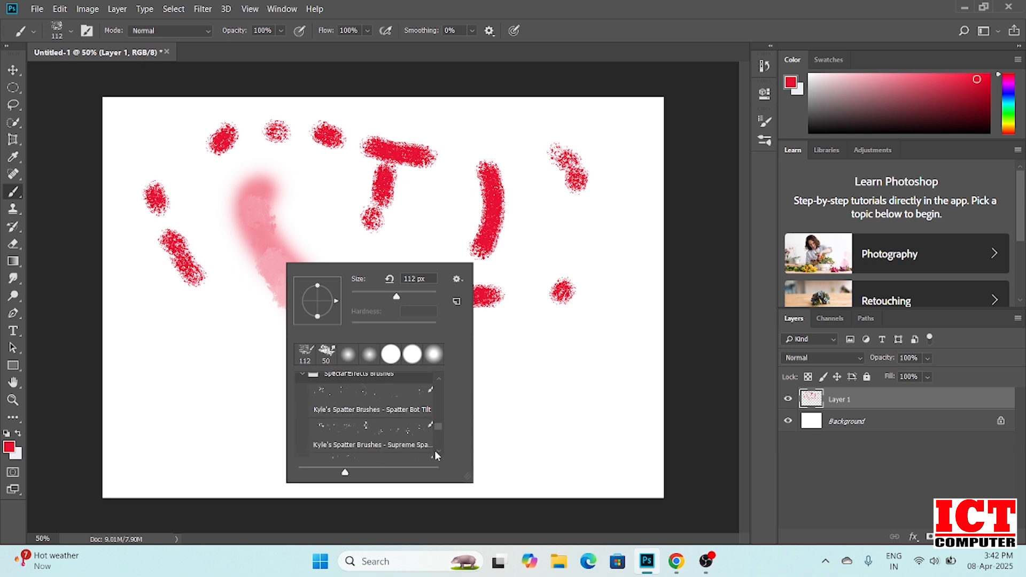
click(356, 434)
mouse_move(432, 214)
mouse_down()
mouse_move(538, 209)
mouse_move(556, 223)
mouse_move(538, 331)
mouse_move(472, 369)
mouse_move(355, 386)
mouse_move(185, 351)
mouse_move(210, 418)
mouse_move(453, 442)
mouse_move(423, 446)
mouse_move(496, 460)
mouse_move(484, 404)
mouse_move(595, 424)
mouse_move(388, 411)
mouse_move(357, 435)
mouse_move(149, 449)
mouse_move(134, 405)
mouse_move(149, 345)
mouse_move(235, 464)
mouse_up()
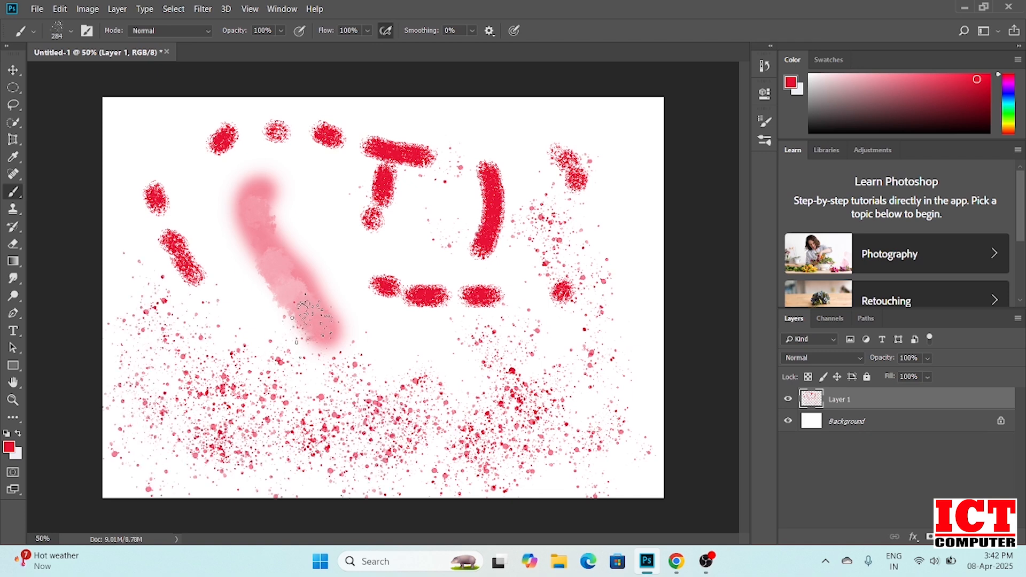
Choose the Kyle's Concept Brushes - All Purpose blender preset and smudge the red strokes and spatter across the upper, central and lower-right canvas.
right_click(500, 211)
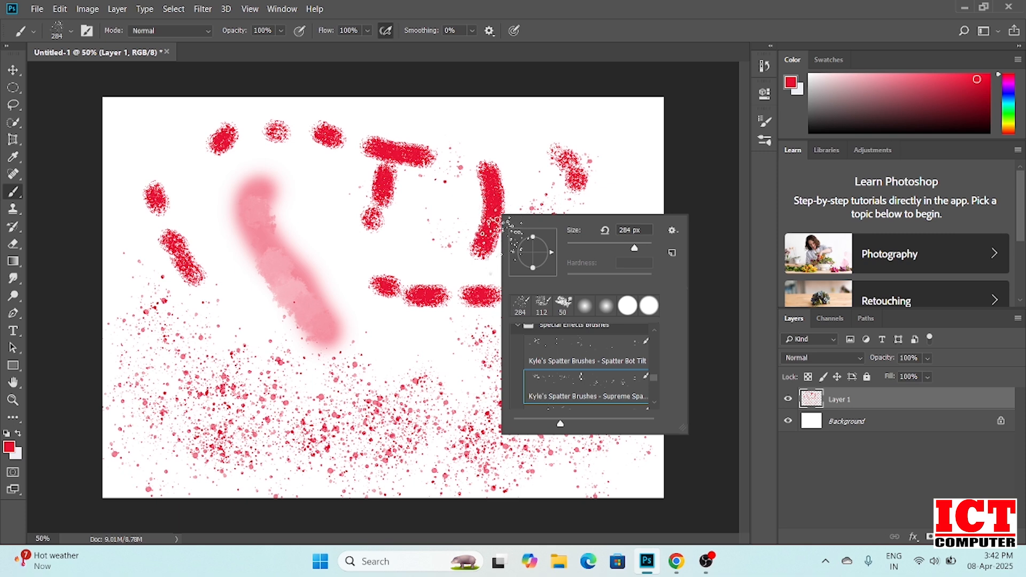
scroll(655, 403, down, 3)
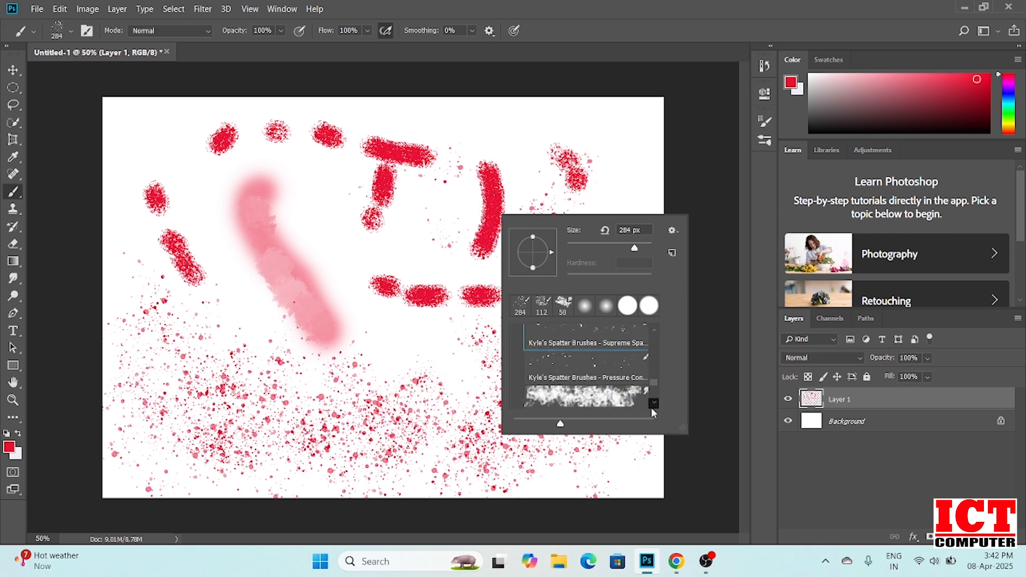
click(580, 395)
mouse_move(168, 141)
mouse_down()
mouse_move(224, 231)
mouse_move(228, 285)
mouse_move(332, 332)
mouse_move(347, 203)
mouse_move(254, 194)
mouse_move(358, 169)
mouse_move(497, 342)
mouse_up()
mouse_move(337, 382)
mouse_down()
mouse_move(637, 412)
mouse_move(474, 175)
mouse_move(239, 115)
mouse_move(542, 105)
mouse_move(625, 193)
mouse_move(637, 357)
mouse_move(620, 394)
mouse_move(586, 371)
mouse_move(561, 441)
mouse_move(670, 501)
mouse_move(413, 330)
mouse_move(410, 294)
mouse_up()
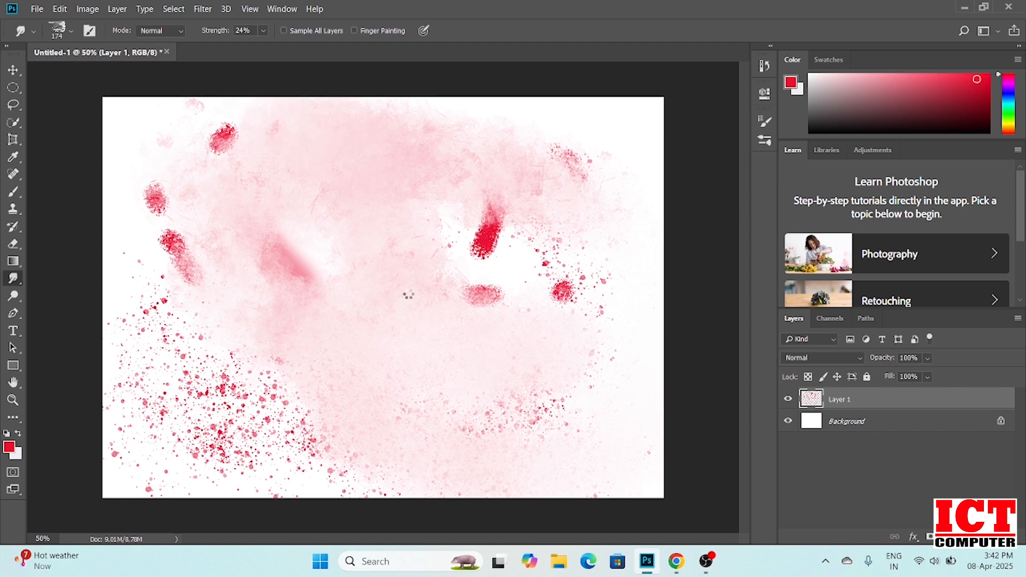
Look through the brush presets around the Kyle's Spatter and Concept Brushes in Special Effects Brushes.
right_click(292, 291)
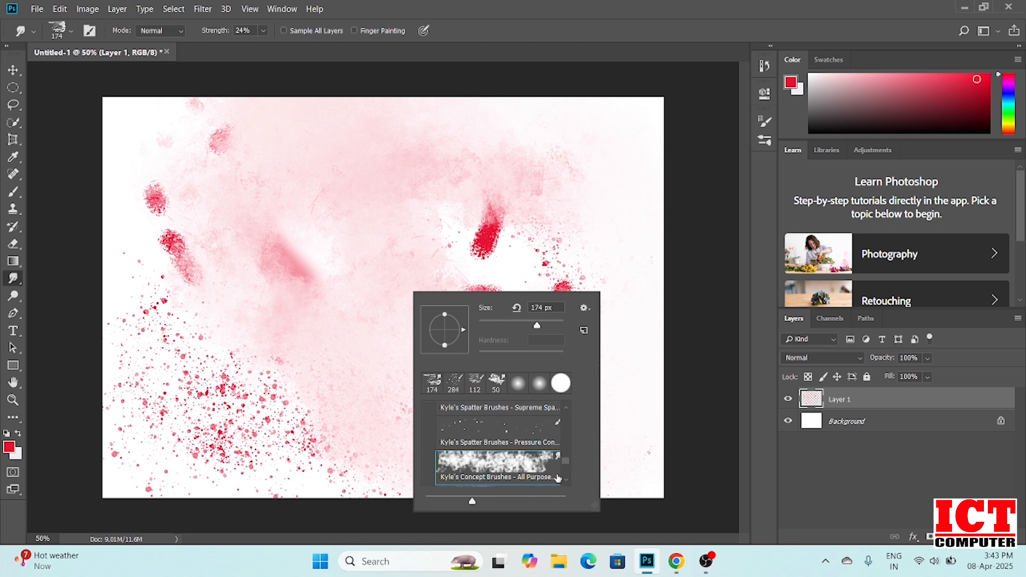
scroll(565, 480, down, 2)
scroll(567, 485, down, 2)
mouse_move(564, 470)
mouse_down()
mouse_move(563, 479)
mouse_move(563, 451)
mouse_move(567, 461)
mouse_up()
click(566, 406)
click(563, 409)
click(563, 408)
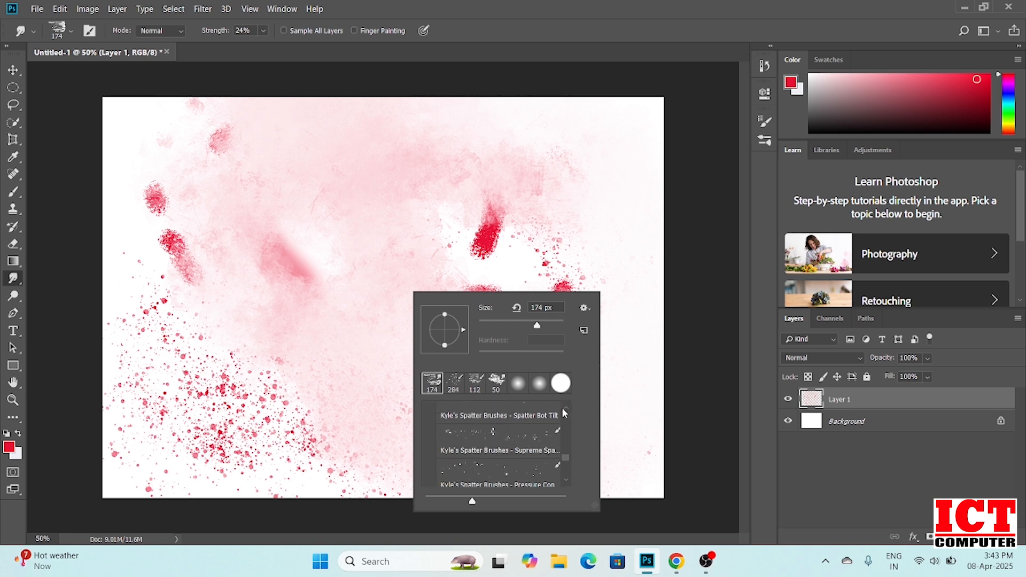
click(566, 480)
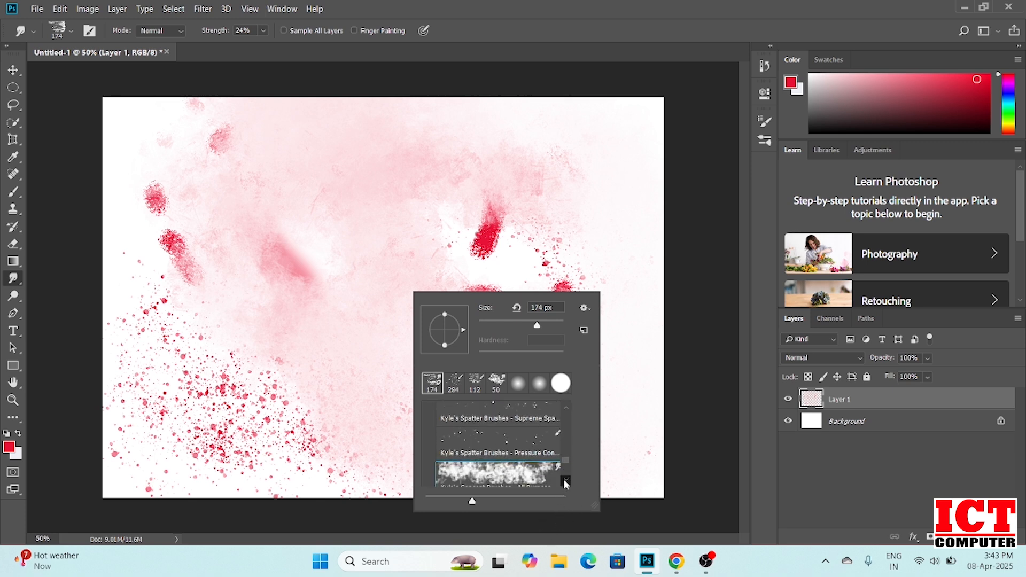
Set the foreground colour to a very dark green and smudge the red spatter in the lower-left part of the canvas.
click(9, 447)
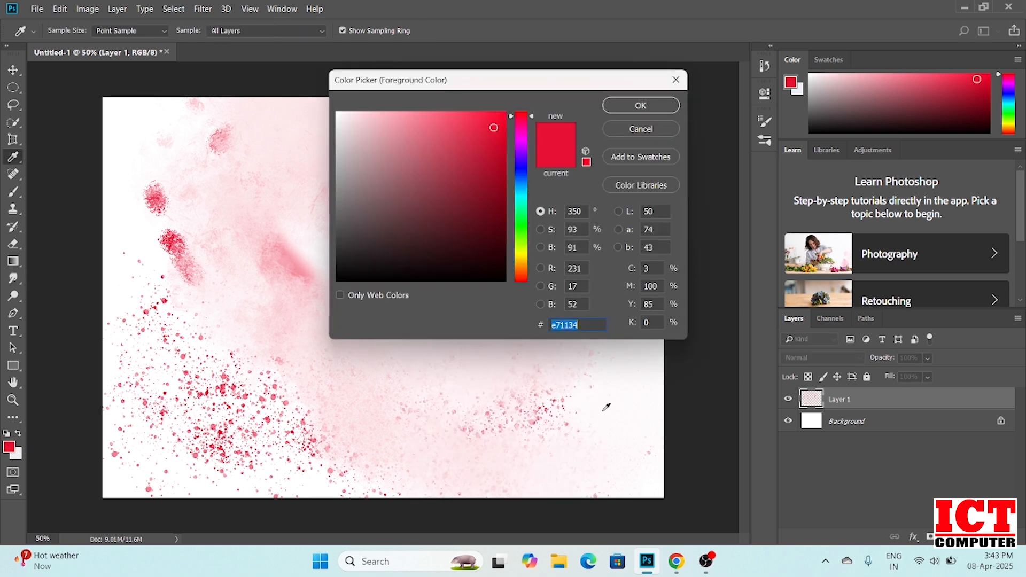
click(520, 219)
drag(490, 138, 498, 152)
click(652, 111)
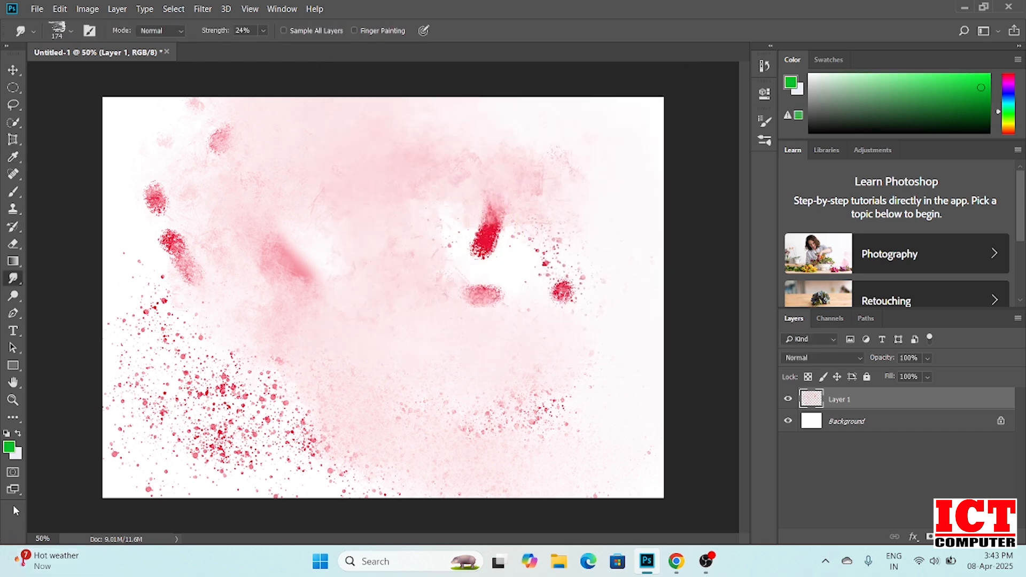
click(482, 247)
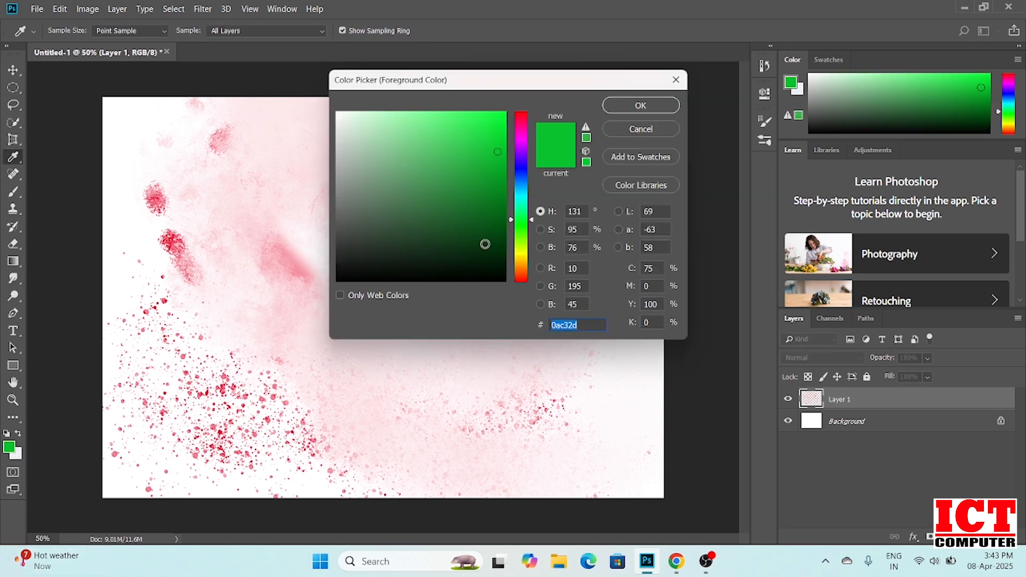
click(641, 106)
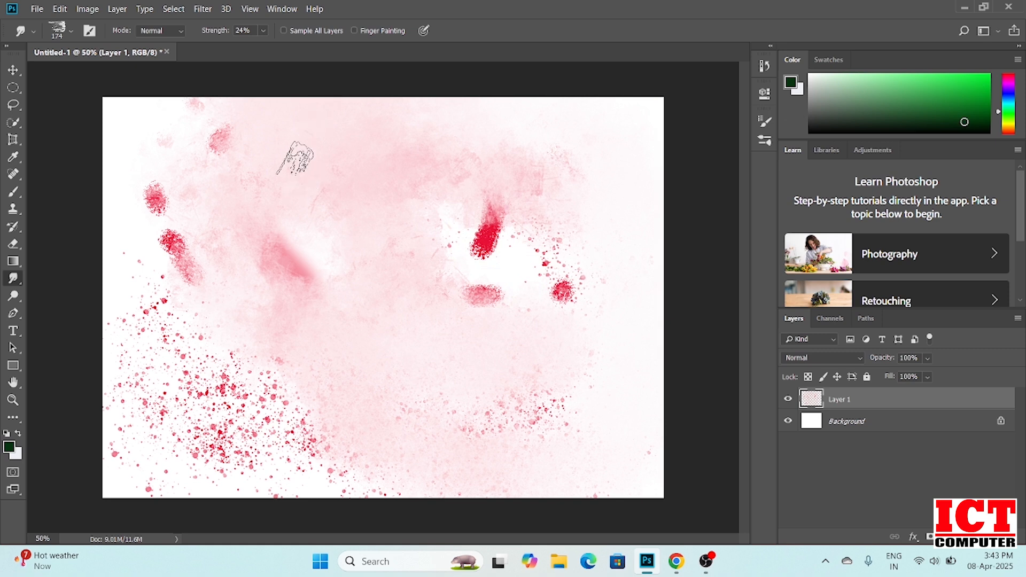
mouse_move(214, 393)
mouse_down()
mouse_move(241, 406)
mouse_move(209, 428)
mouse_up()
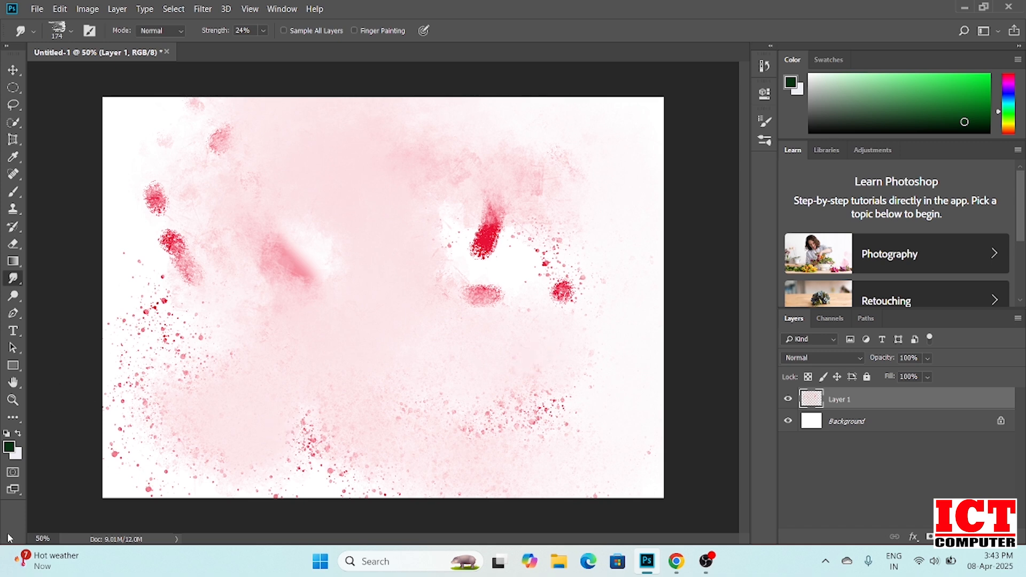
Set the foreground colour to bright green 38ed0e.
click(10, 446)
click(17, 454)
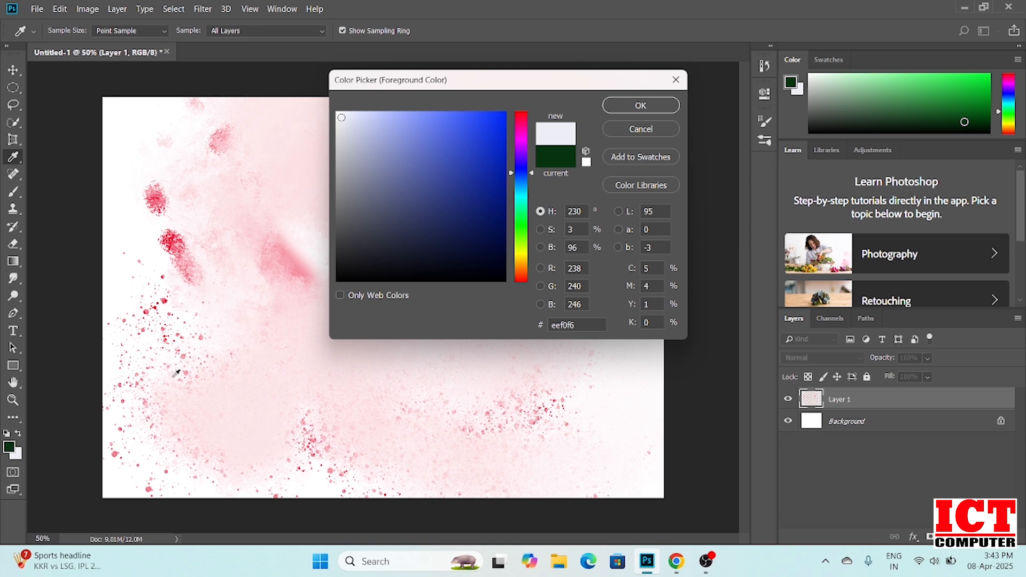
click(521, 230)
click(498, 130)
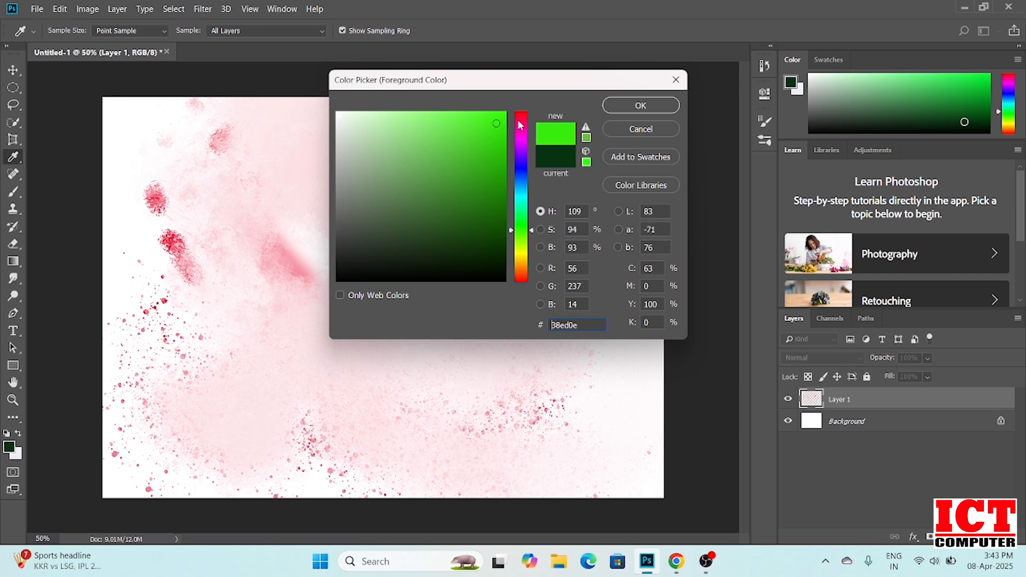
click(664, 106)
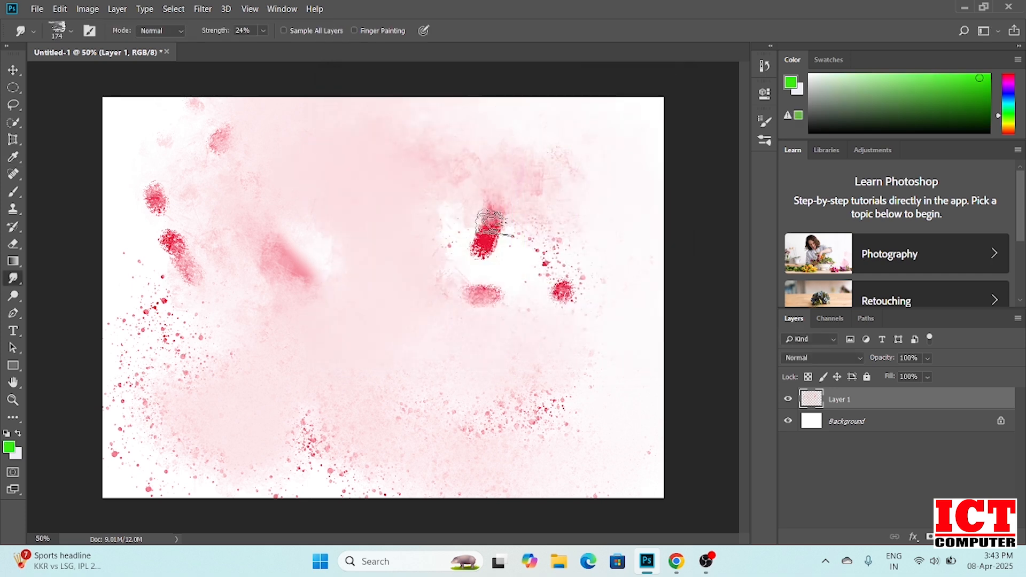
Smudge the remaining dark red strokes in the right half and along the left edge of the canvas.
drag(494, 223, 480, 235)
drag(620, 293, 473, 296)
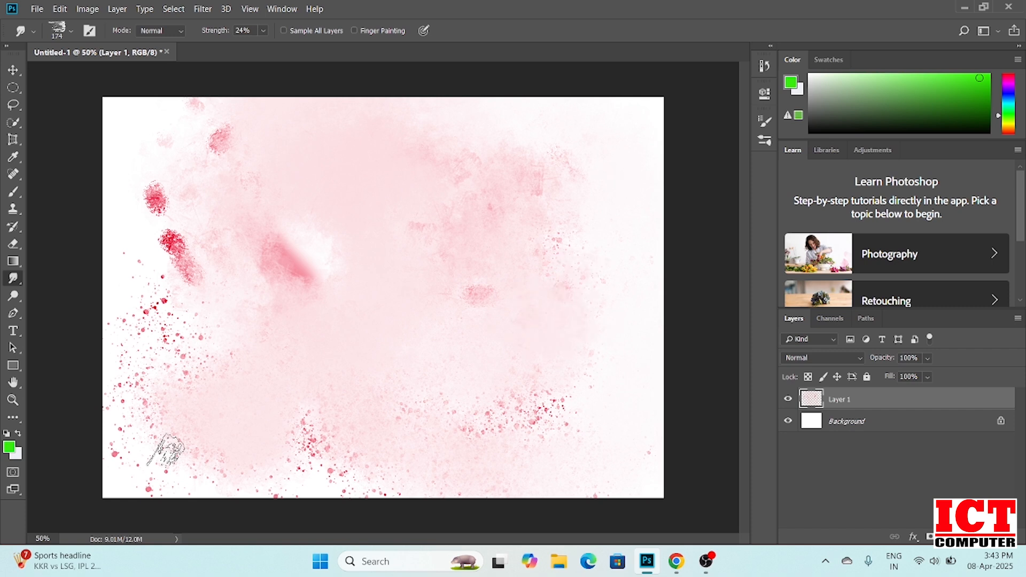
mouse_move(130, 218)
mouse_down()
mouse_move(142, 285)
mouse_move(172, 326)
mouse_up()
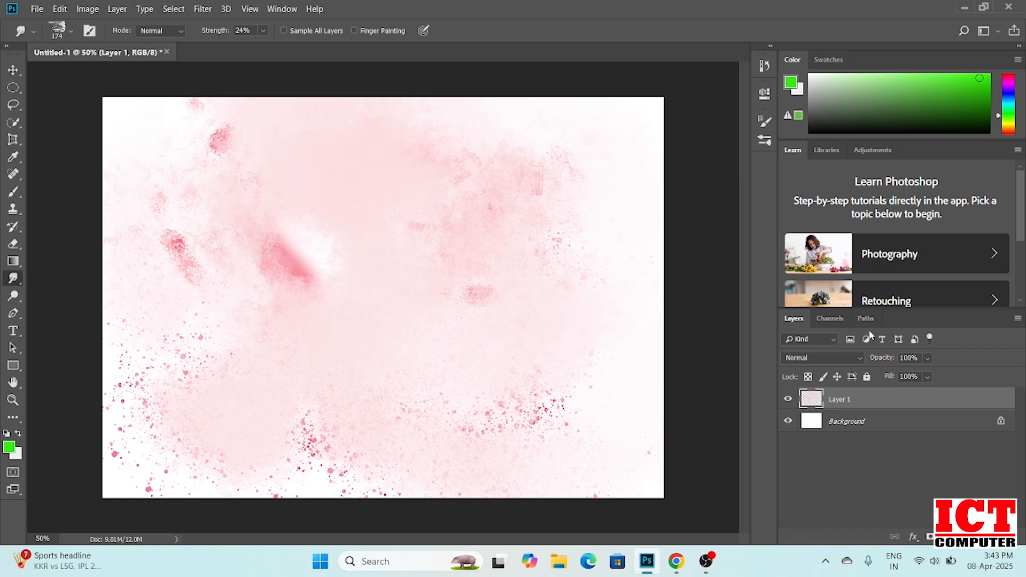
Try recently used brushes, including KYLE Bonus Chunky Charcoal, and switch to Kyle's Paintbox - Wet Blender 50.
click(71, 31)
scroll(161, 225, up, 6)
scroll(158, 177, down, 3)
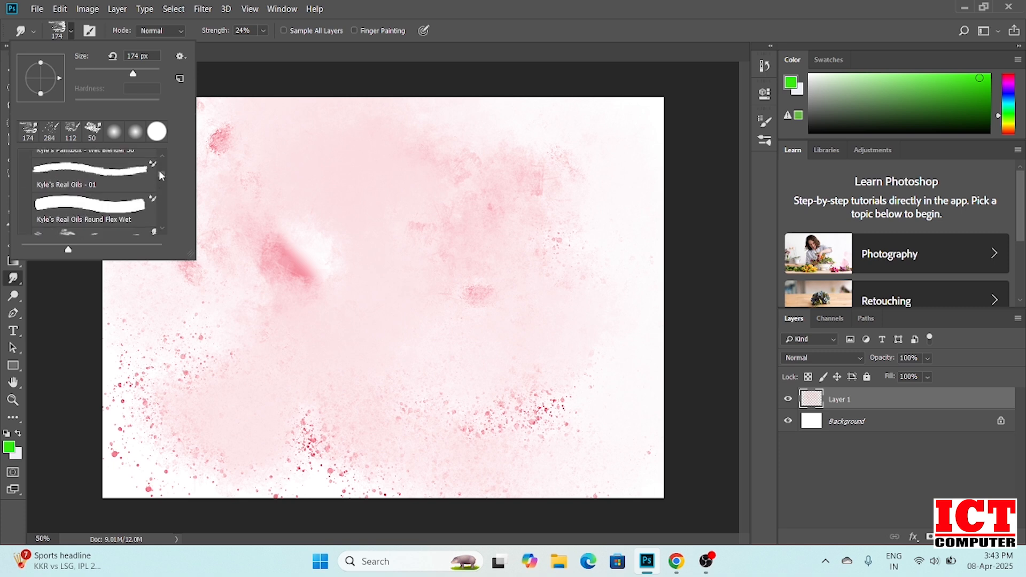
click(52, 133)
click(69, 136)
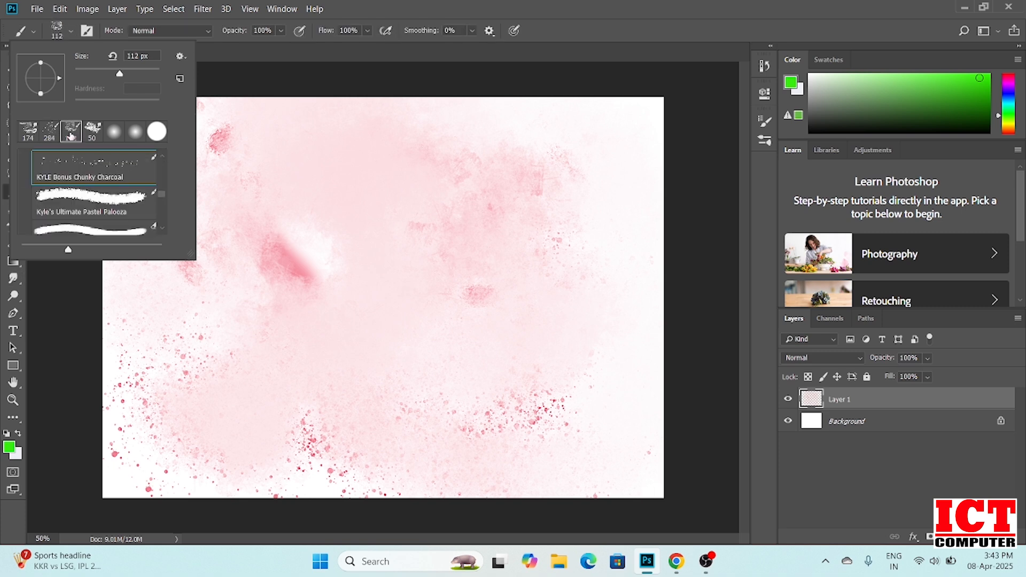
click(90, 137)
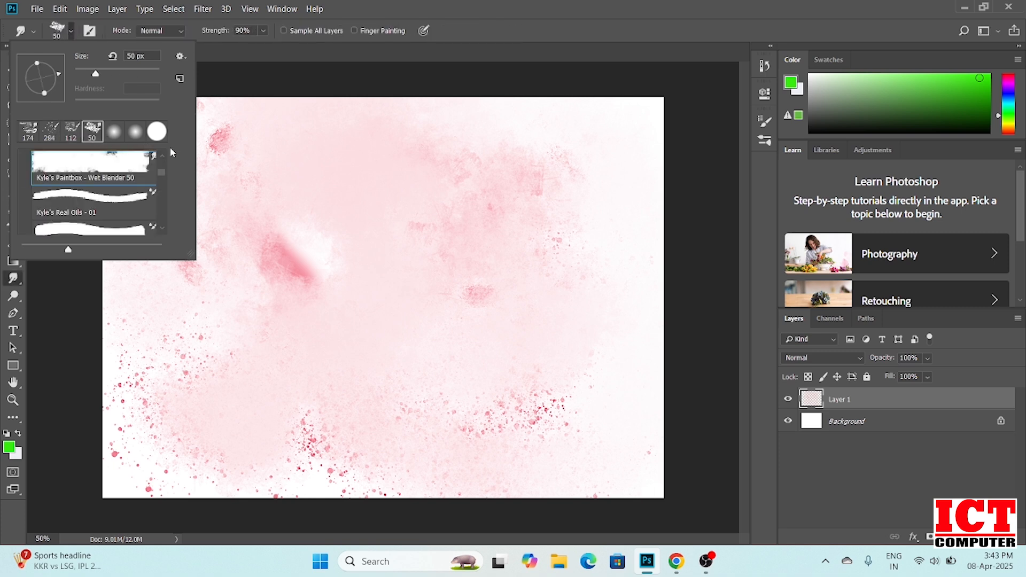
scroll(160, 183, down, 3)
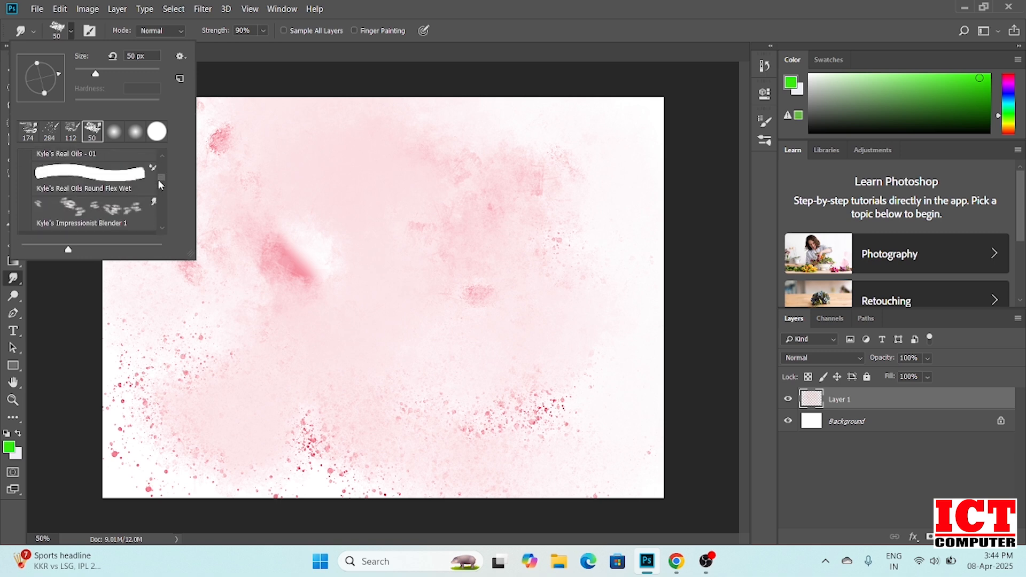
Choose the recent hard round brush at 50 px and 100% hardness, and expand the General Brushes group.
drag(160, 183, 159, 161)
click(114, 132)
click(156, 132)
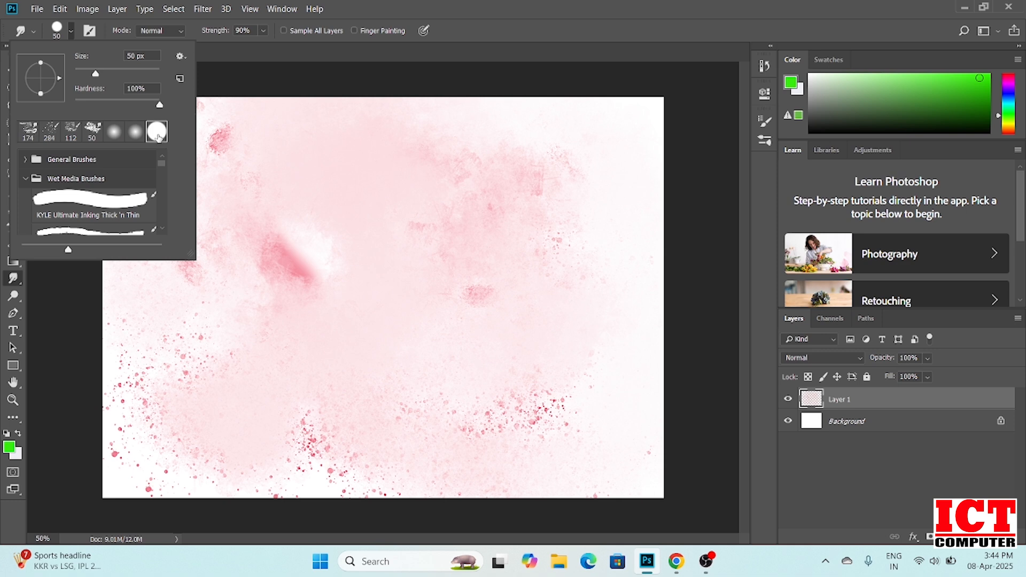
click(26, 159)
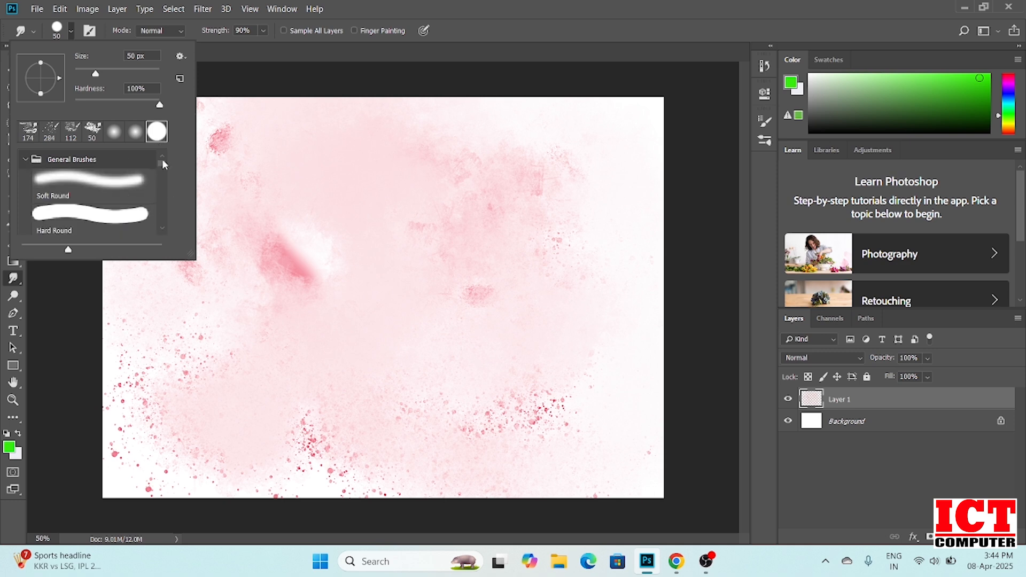
click(286, 181)
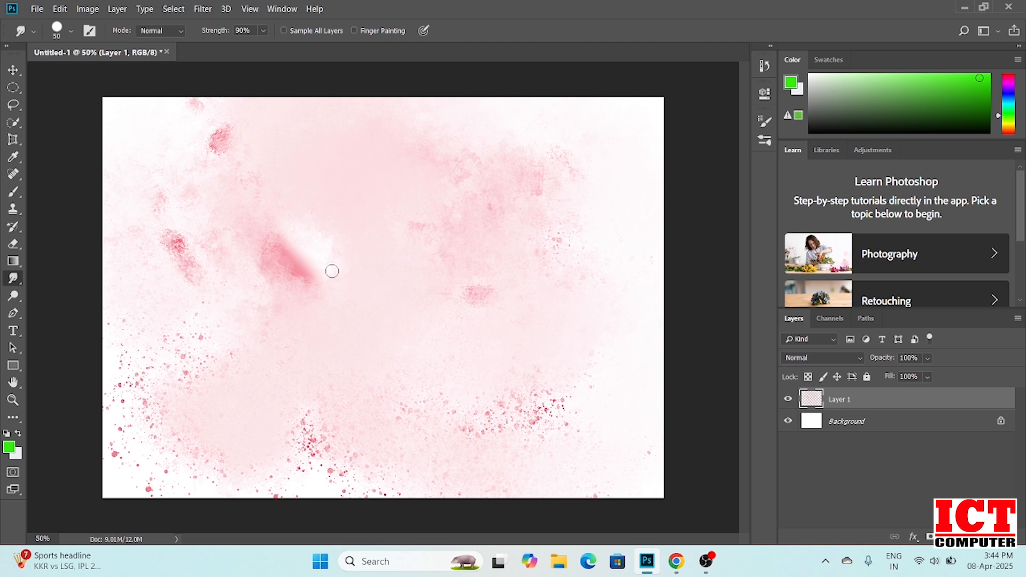
Enlarge the brush tip to 100 px and smudge a short dab at the edge of the red smear left of centre.
key(bracketright)
key(bracketright)
key(bracketright)
key(bracketright)
key(bracketright)
drag(318, 253, 318, 252)
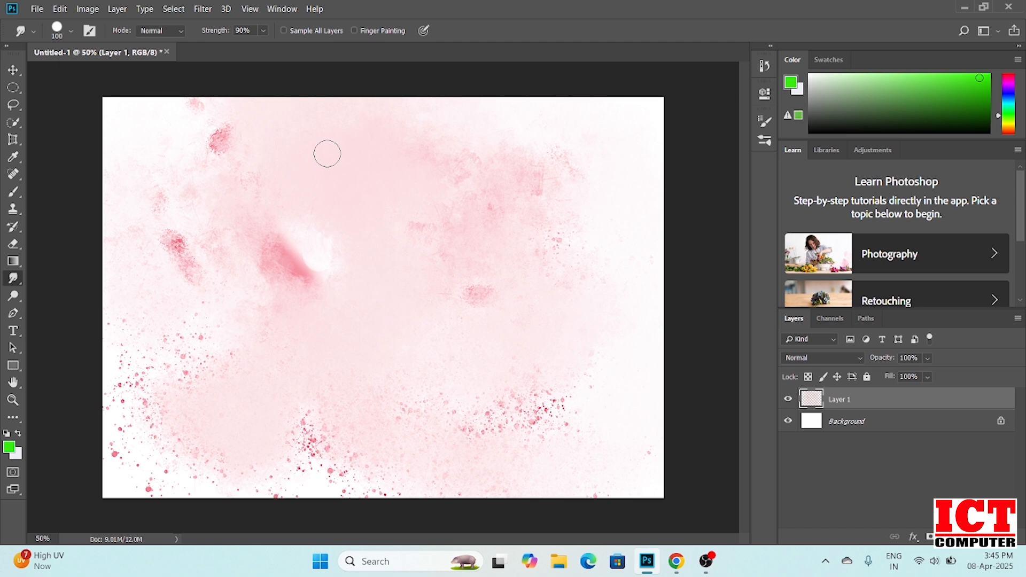
Delete everything painted on Layer 1 and clear the selection.
key(ctrl+a)
key(Delete)
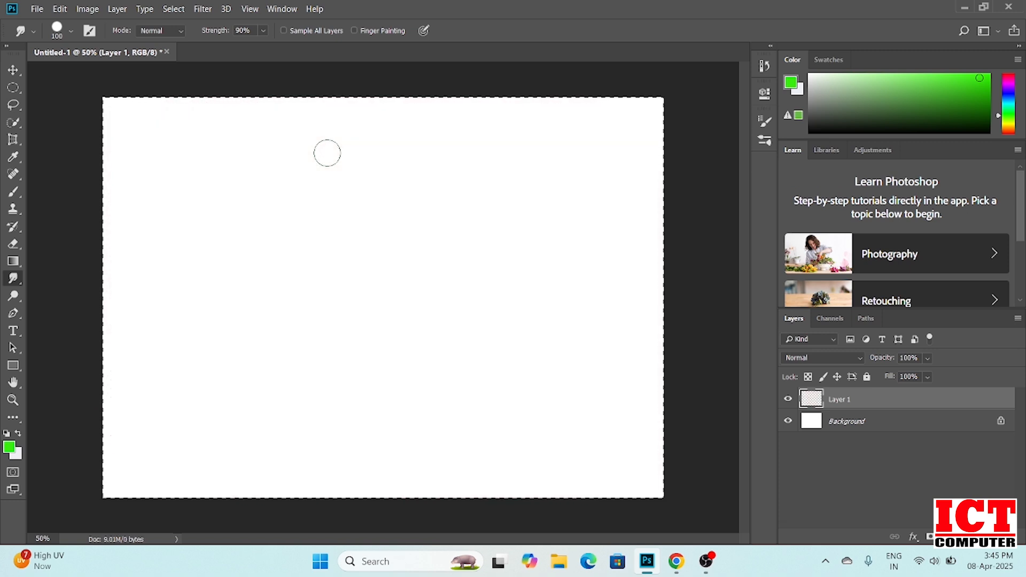
key(ctrl+d)
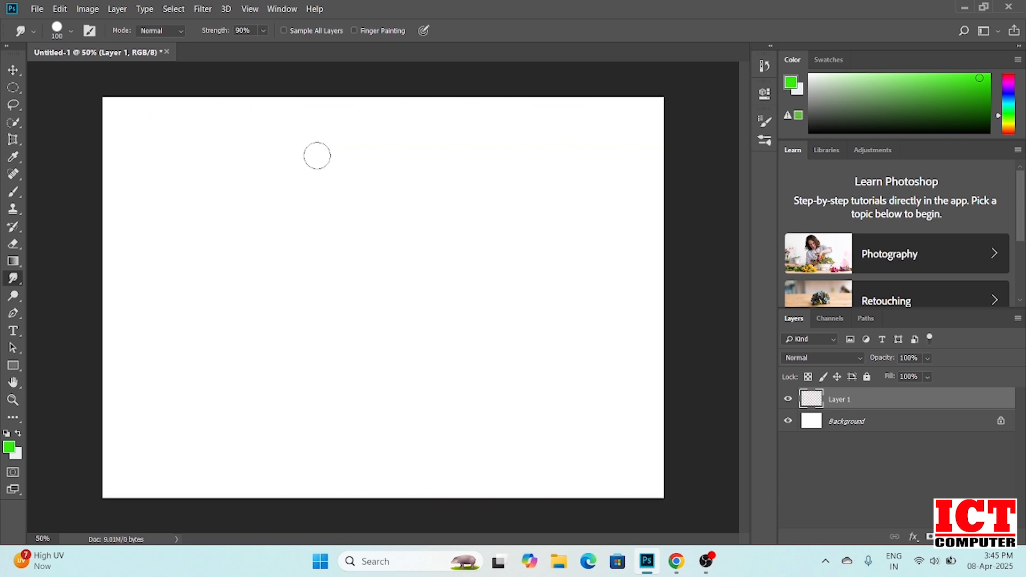
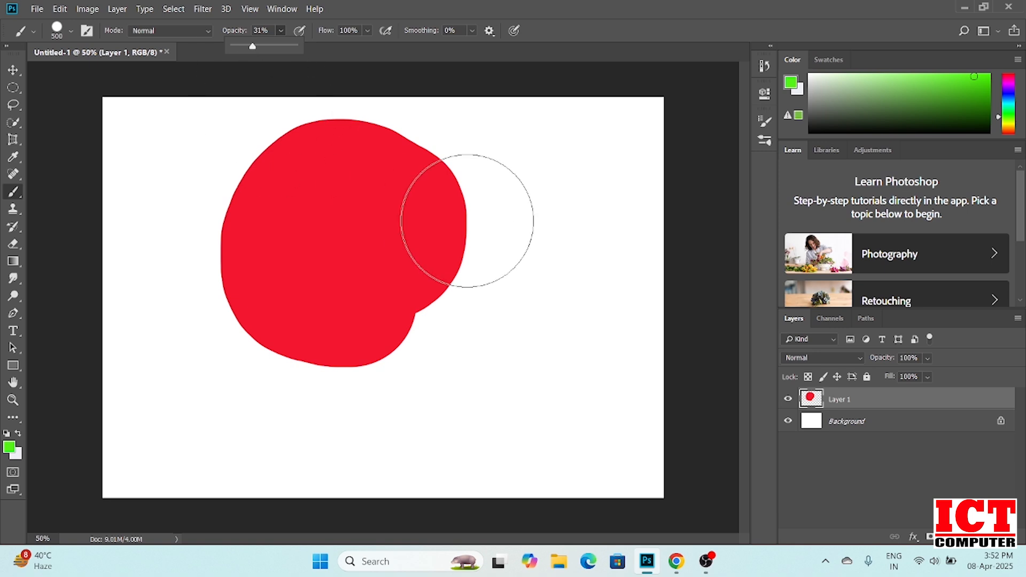
Paint a green stroke over the red shape's right side at 31% opacity, and add faint green strokes around it at 4% opacity.
mouse_move(454, 172)
mouse_down()
mouse_move(435, 195)
mouse_move(401, 373)
mouse_up()
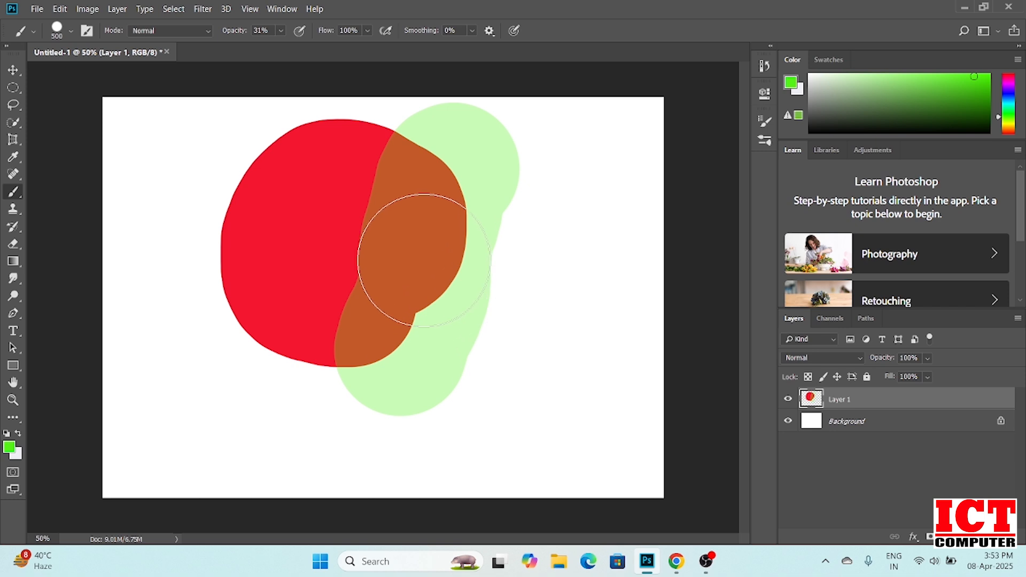
drag(281, 31, 270, 48)
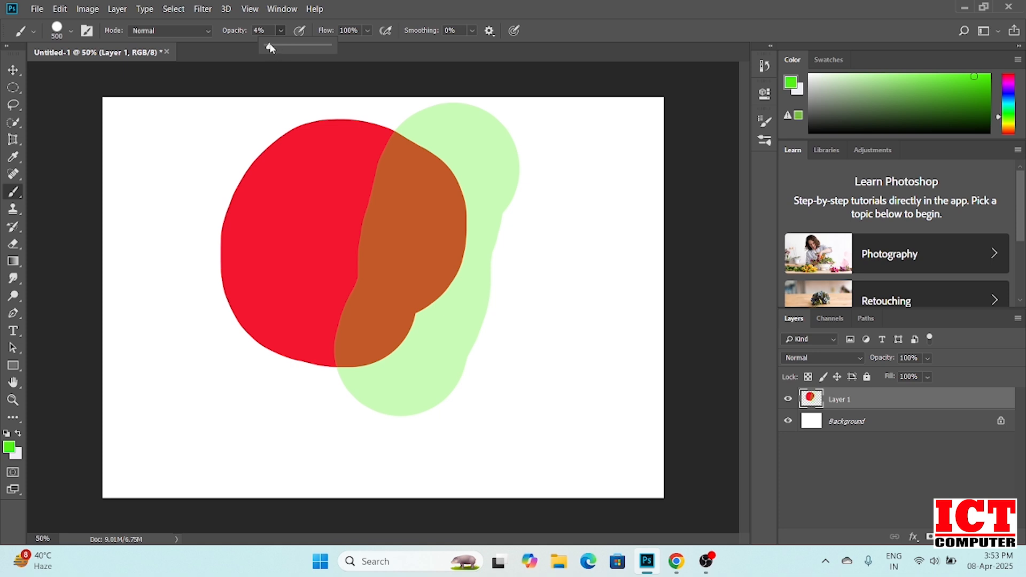
mouse_move(309, 309)
mouse_down()
mouse_move(368, 369)
mouse_move(340, 345)
mouse_move(324, 354)
mouse_move(366, 267)
mouse_move(372, 112)
mouse_move(341, 239)
mouse_move(482, 216)
mouse_move(509, 337)
mouse_move(454, 123)
mouse_move(365, 73)
mouse_up()
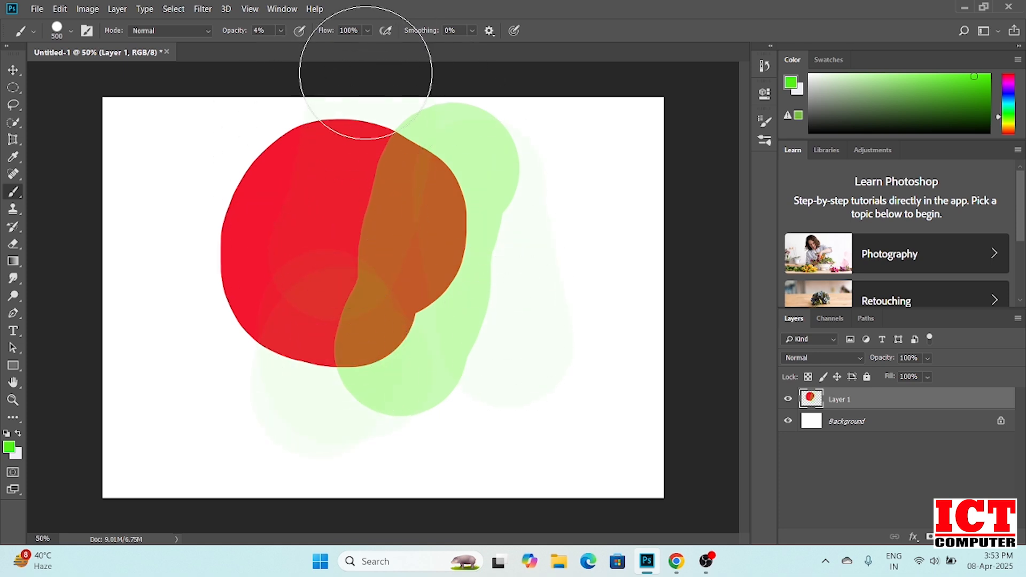
Try a brush opacity of 76%, and undo all the green and red strokes until Layer 1 is empty.
click(281, 30)
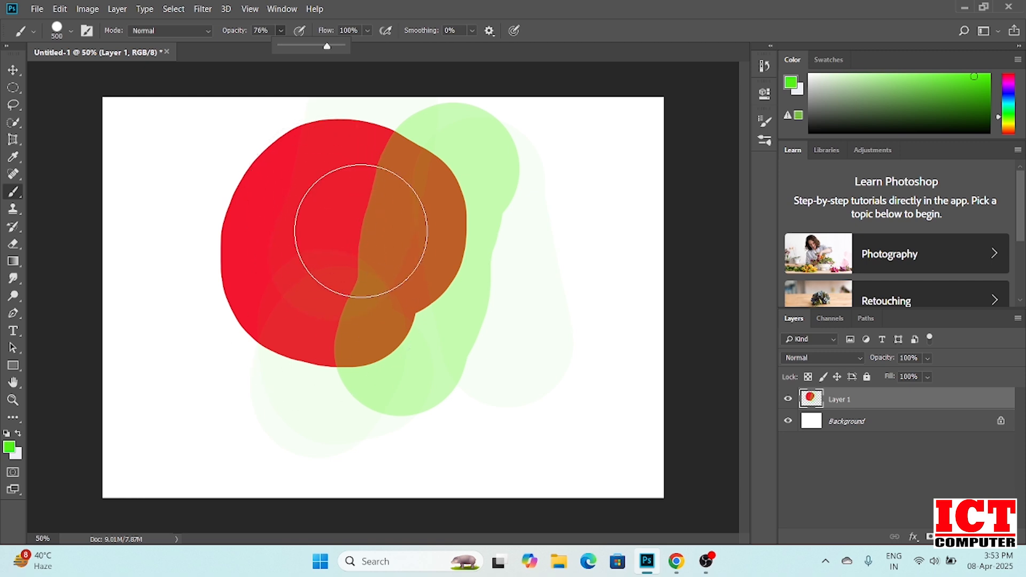
click(361, 231)
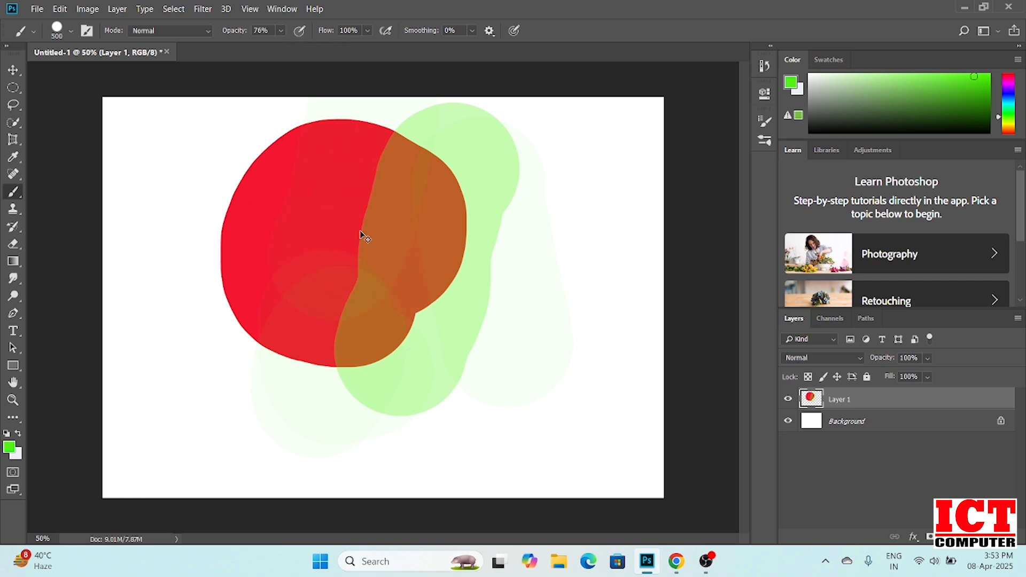
key(ctrl+z)
key(ctrl+alt+z)
key(ctrl+alt+z)
key(ctrl+alt+z)
key(ctrl+alt+z)
key(ctrl+alt+z)
key(ctrl+alt+z)
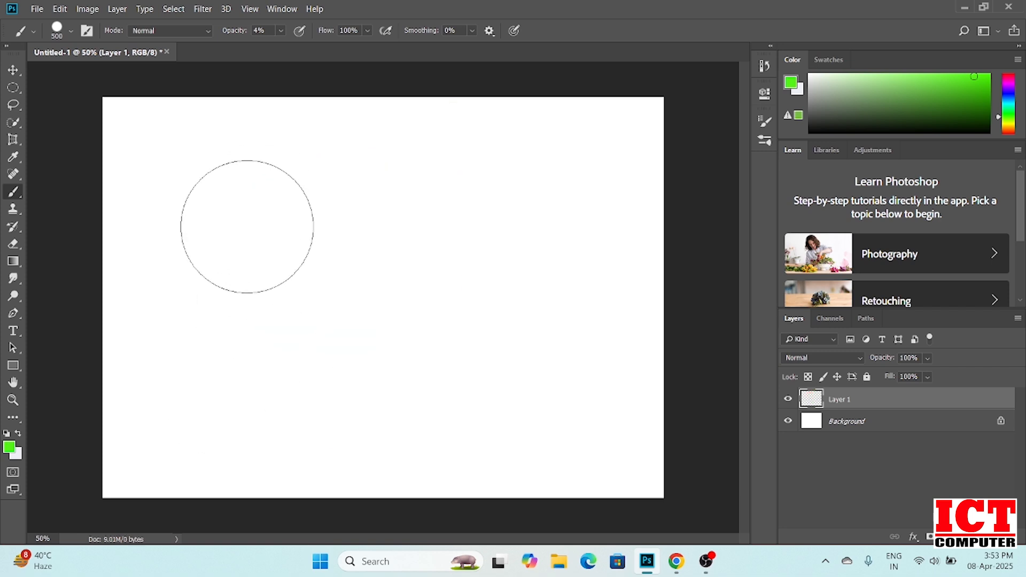
Set the foreground colour to dark red #cc0e32.
click(6, 448)
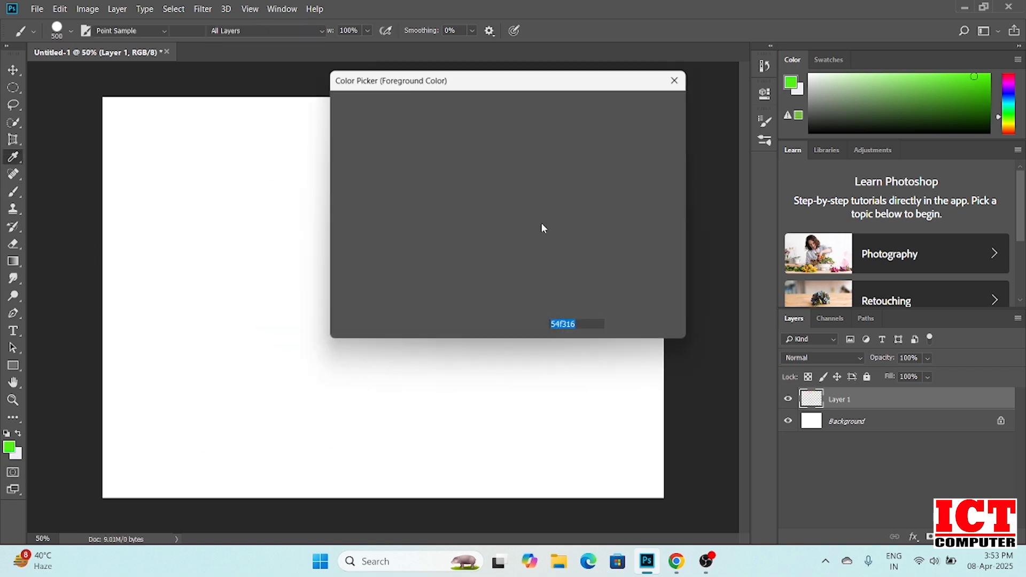
click(521, 116)
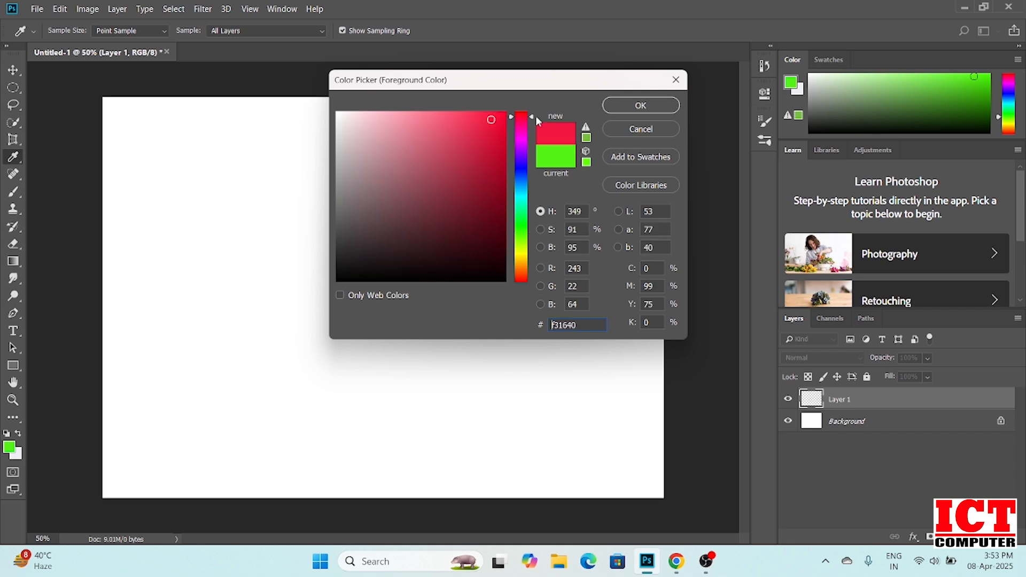
click(494, 146)
click(644, 106)
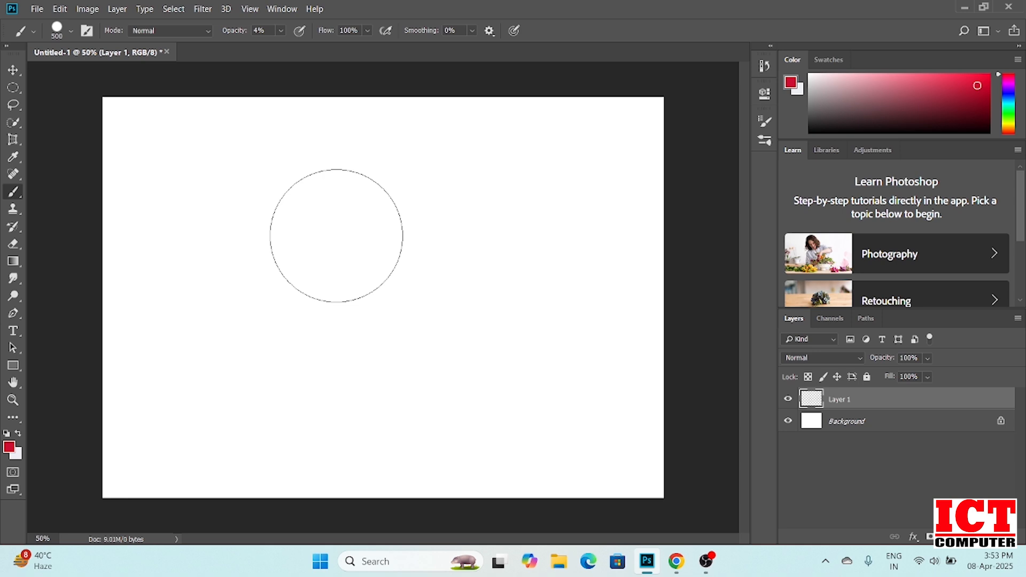
Paint faint dabs above the canvas centre at 4% opacity, and stamp a solid red circle over them at 100% opacity.
click(365, 226)
click(365, 226)
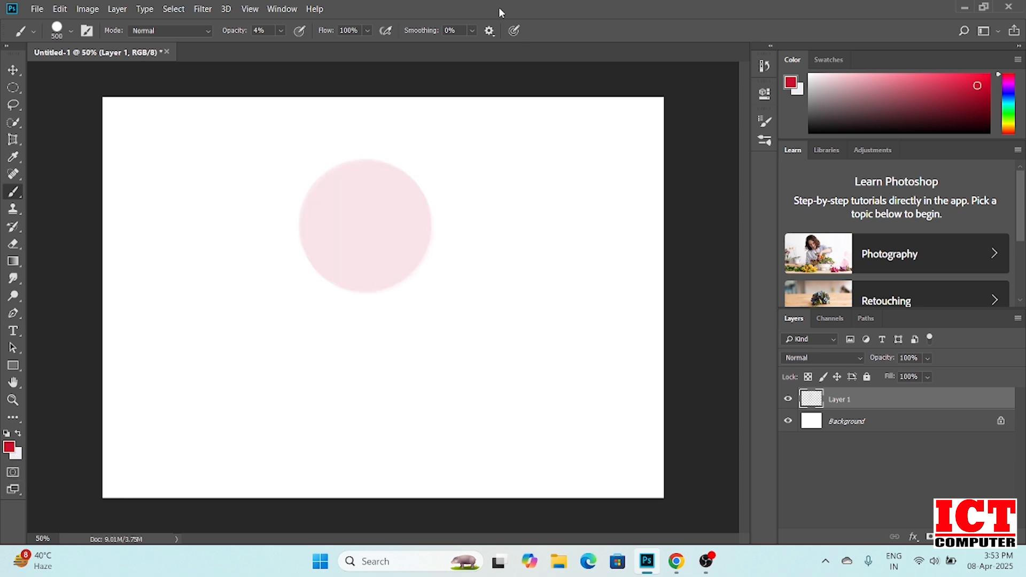
click(280, 30)
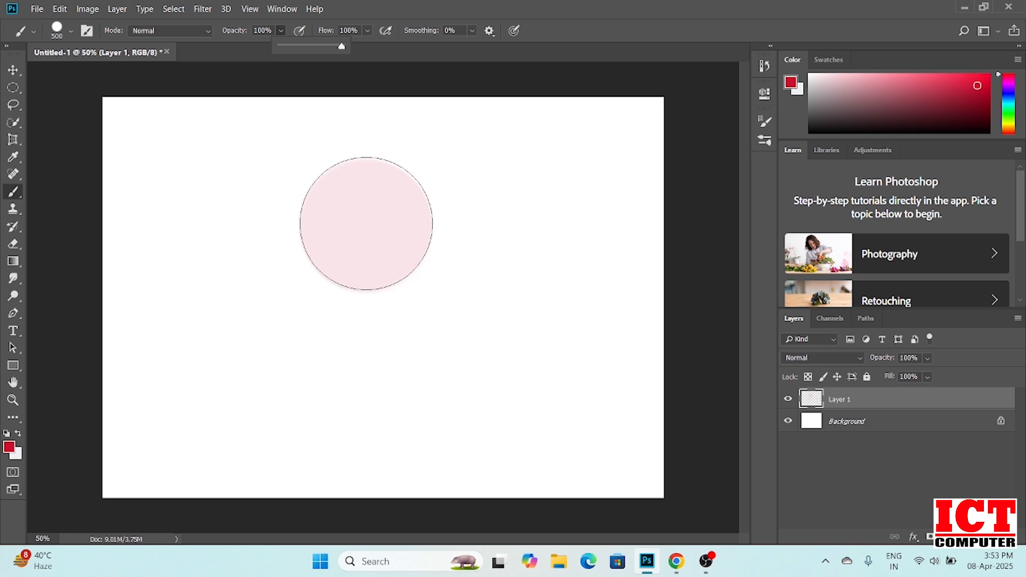
click(367, 224)
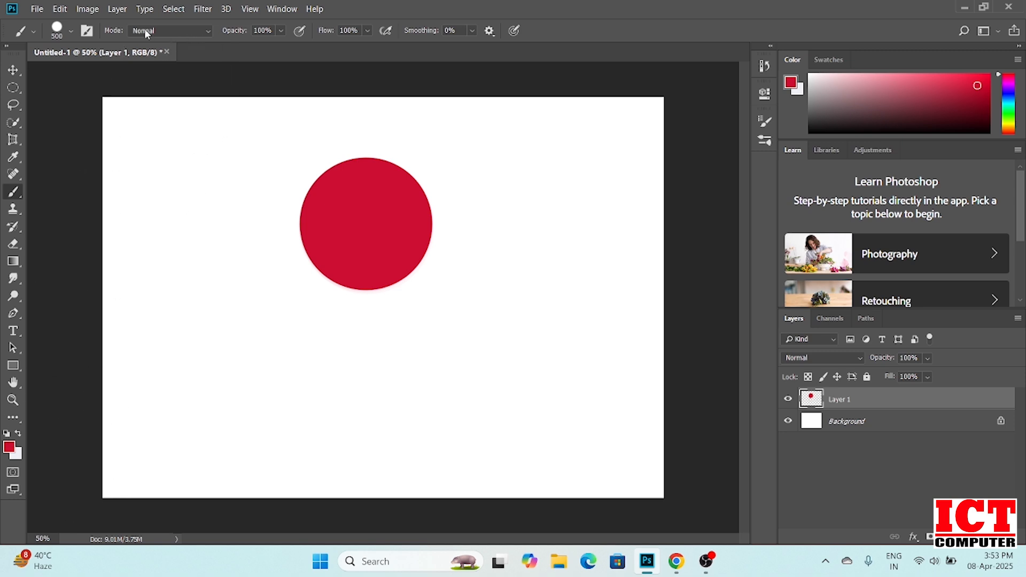
Set the brush blending mode to Dissolve and the foreground colour to near-black #171616.
click(172, 32)
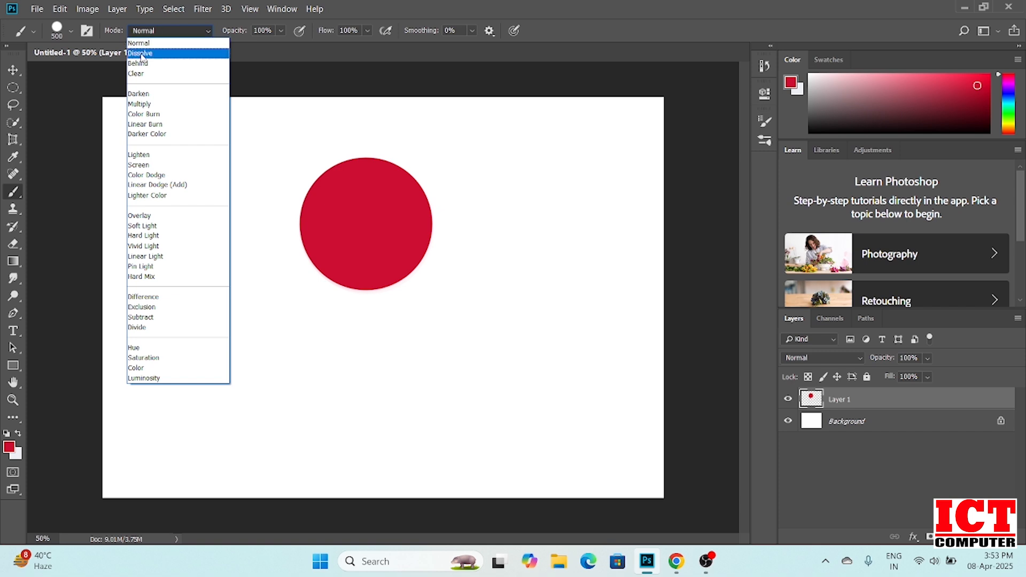
click(142, 54)
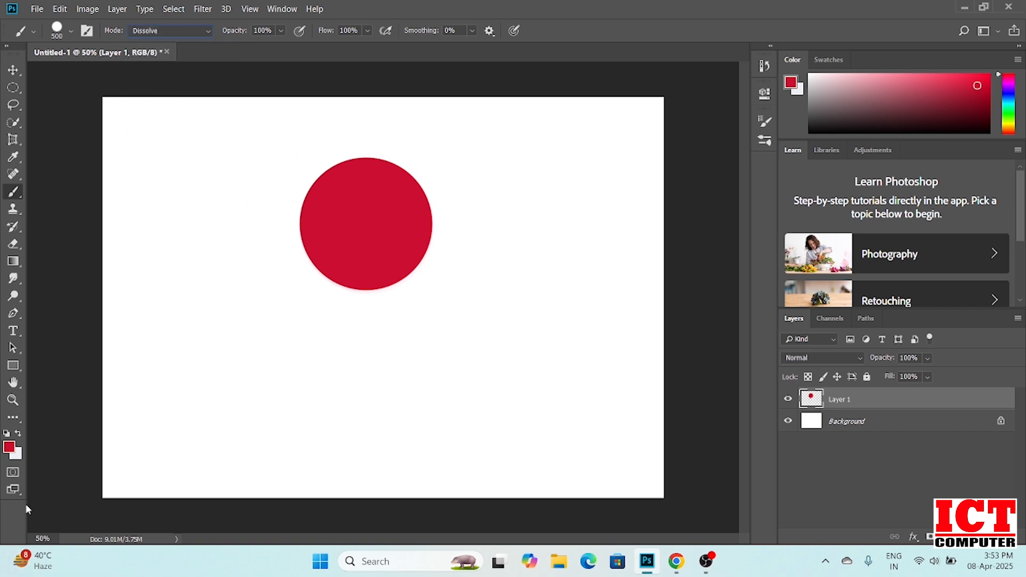
click(9, 447)
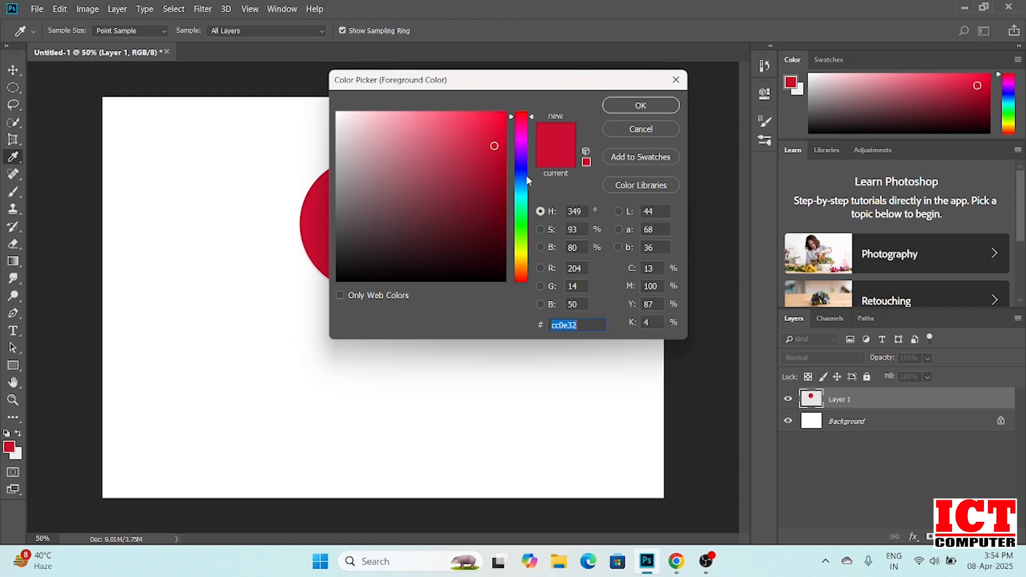
click(347, 266)
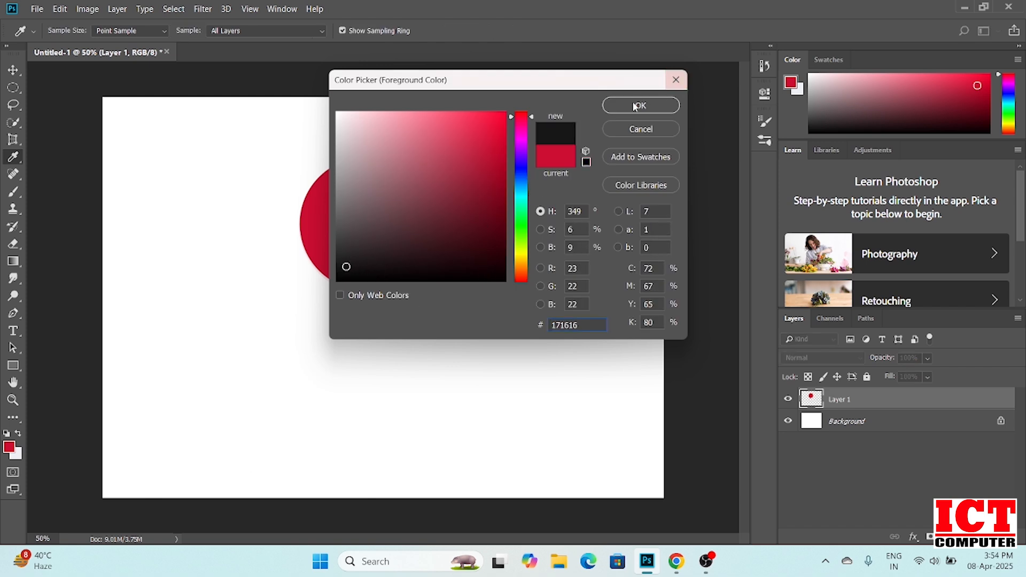
click(639, 106)
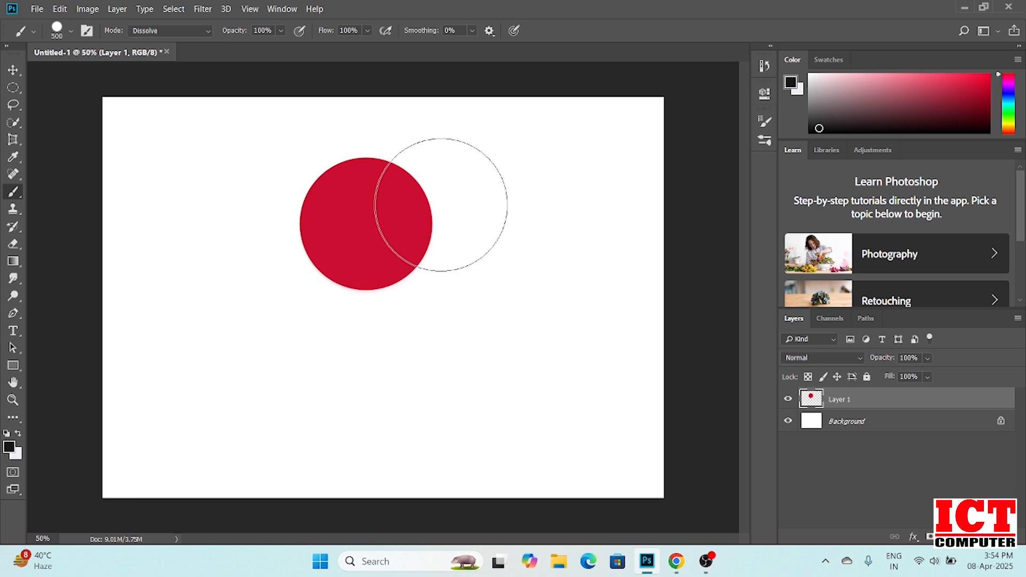
Paint two black dabs in Dissolve mode, one overlapping the red circle and one below it, and undo both.
click(433, 207)
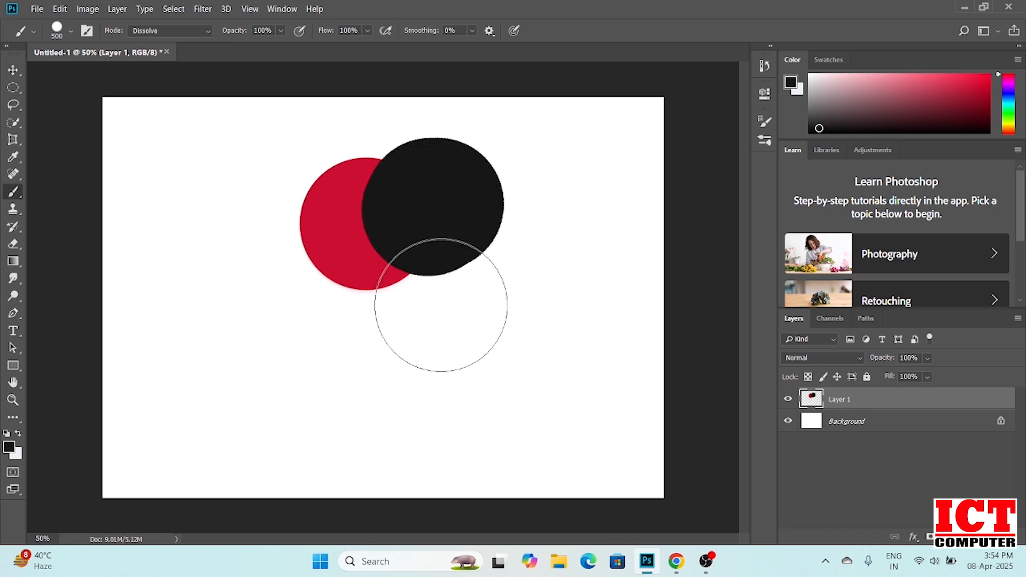
click(415, 322)
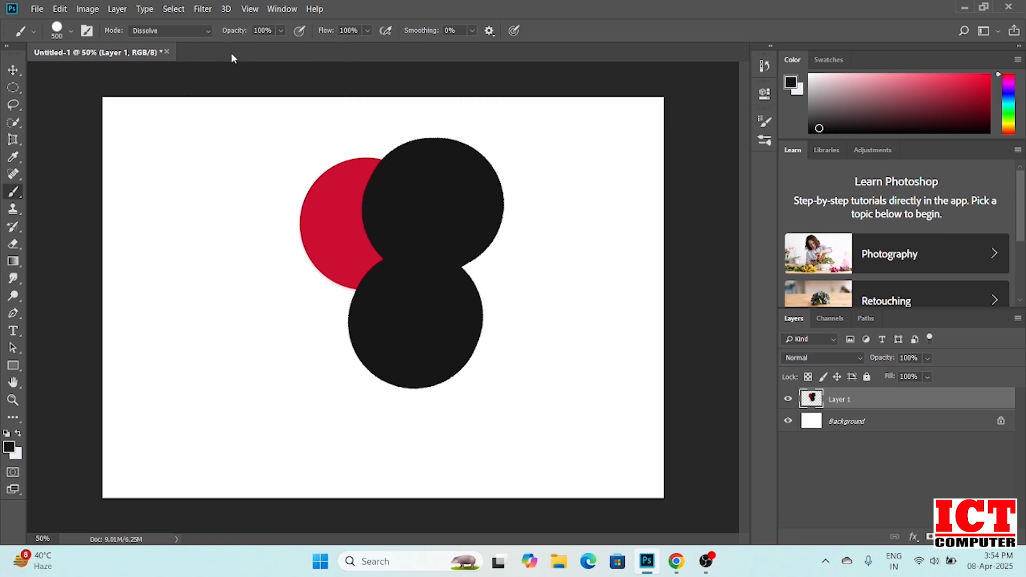
click(205, 30)
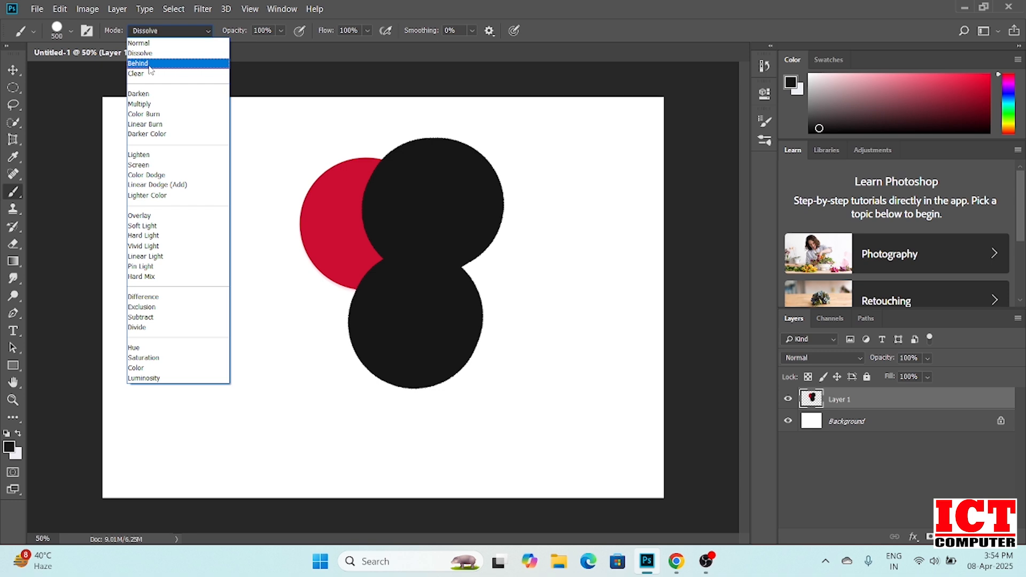
click(331, 207)
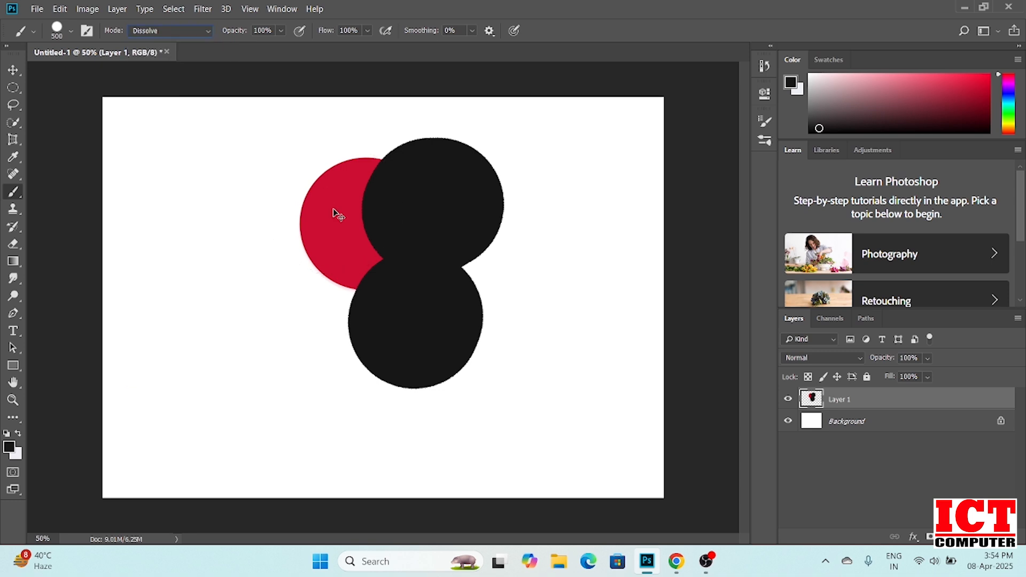
key(ctrl+z)
key(ctrl+z)
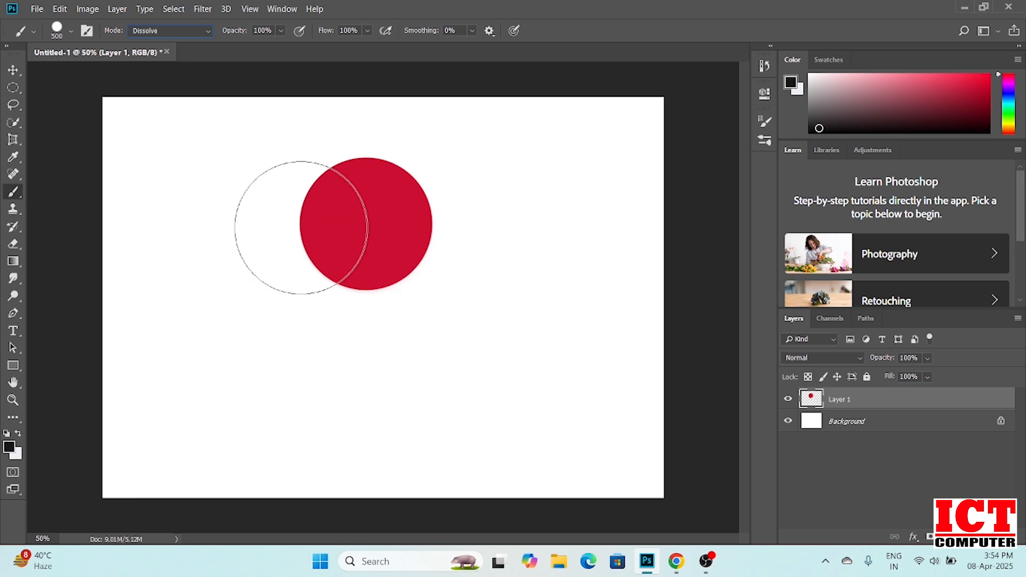
Paint a black stroke across the red circle's left side in Behind mode, and undo it.
click(206, 32)
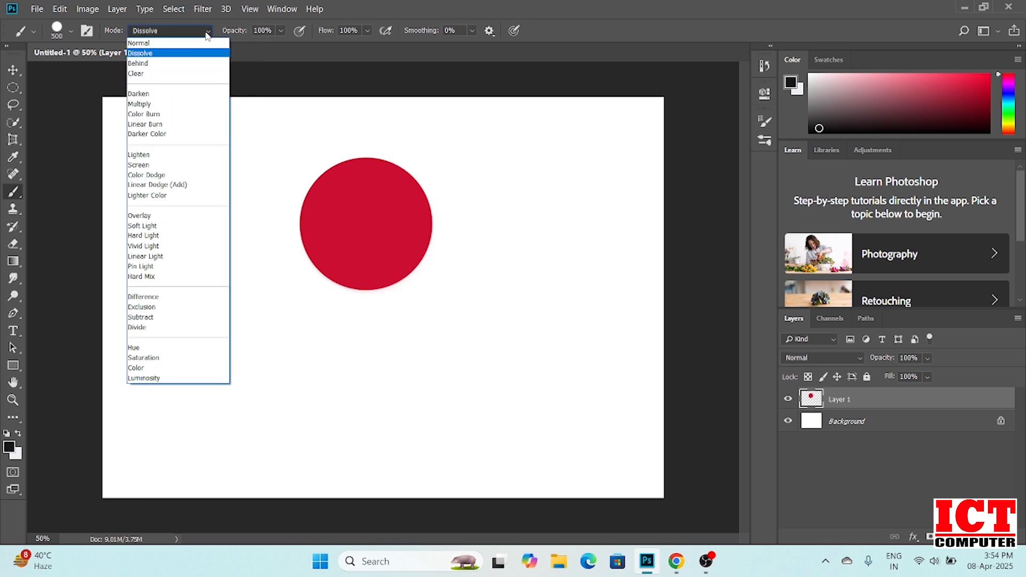
click(152, 63)
mouse_move(279, 195)
mouse_down()
mouse_move(280, 230)
mouse_move(296, 247)
mouse_move(341, 254)
mouse_up()
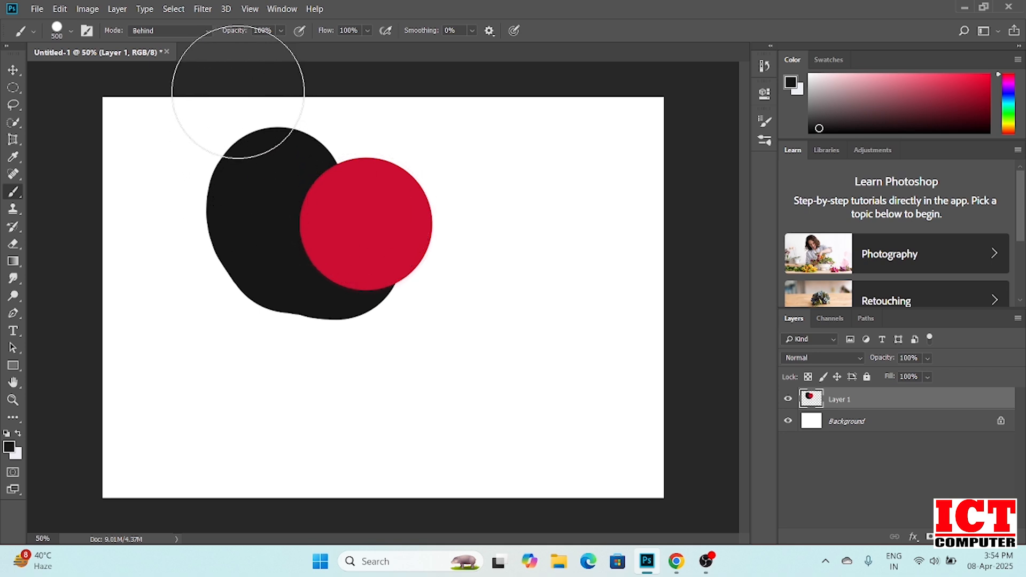
key(ctrl+z)
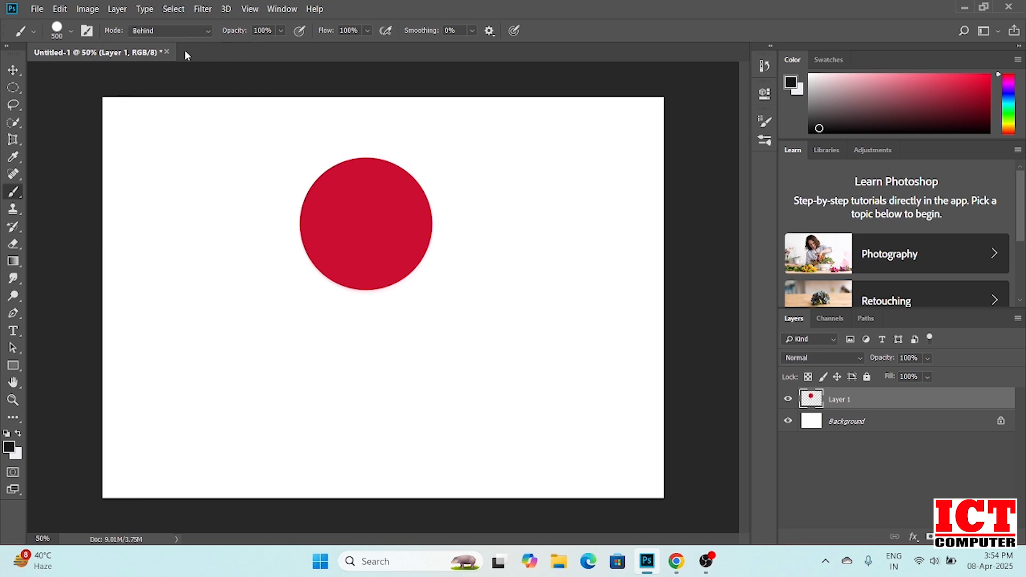
Switch the brush mode to Darken and paint a black dab overlapping the red circle's right side.
click(206, 32)
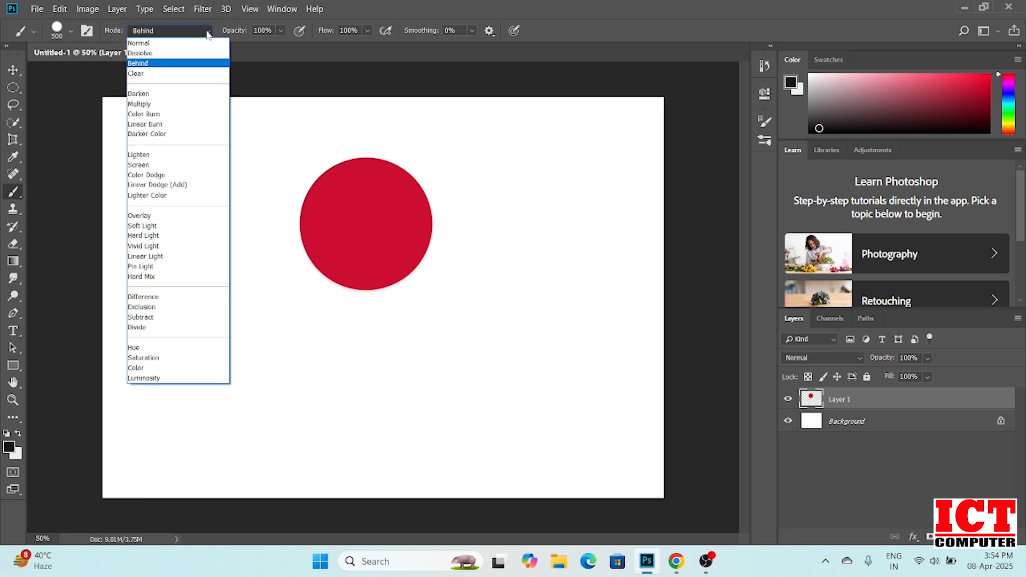
click(168, 97)
click(436, 236)
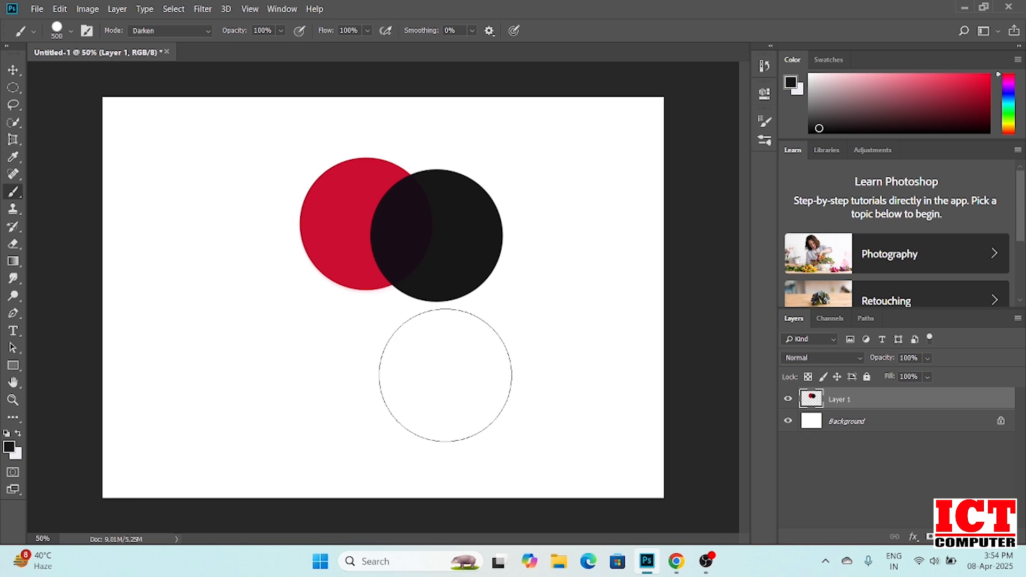
Switch the brush mode to Lighten and paint a black stroke over the red circle's left side.
click(175, 33)
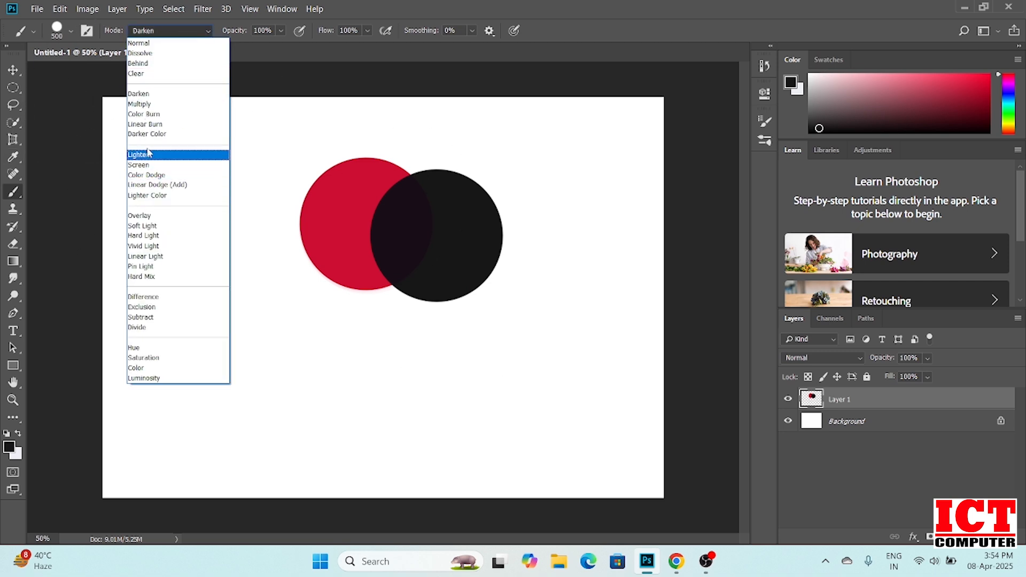
click(146, 154)
mouse_move(302, 193)
mouse_down()
mouse_move(286, 217)
mouse_move(286, 259)
mouse_move(342, 267)
mouse_up()
Switch the brush mode to Multiply and paint a black dab over the red circle's upper left.
click(170, 30)
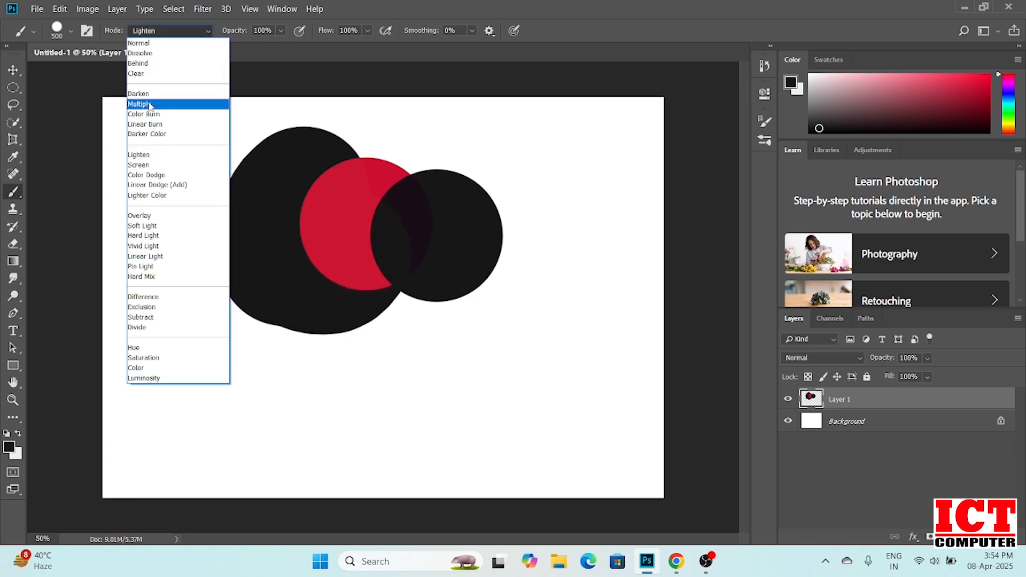
click(143, 104)
click(325, 186)
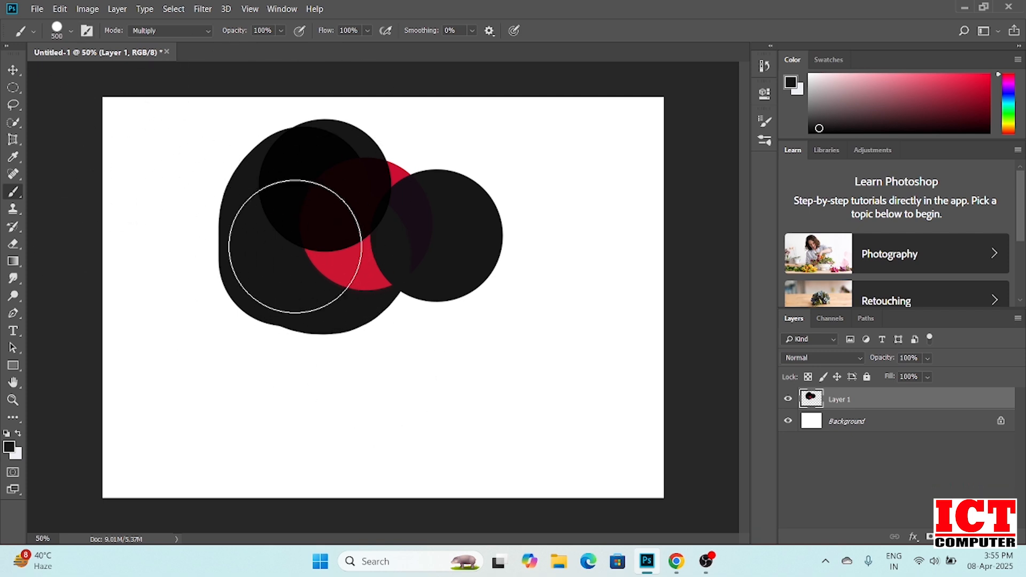
Review the remaining brush blending modes, and undo all the black and red strokes until Layer 1 is empty.
click(203, 31)
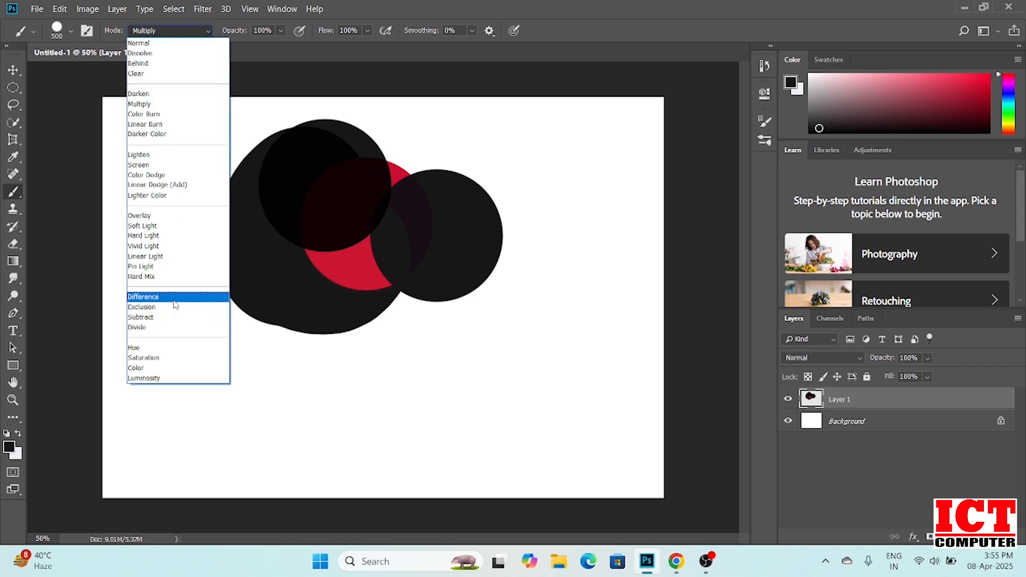
click(357, 266)
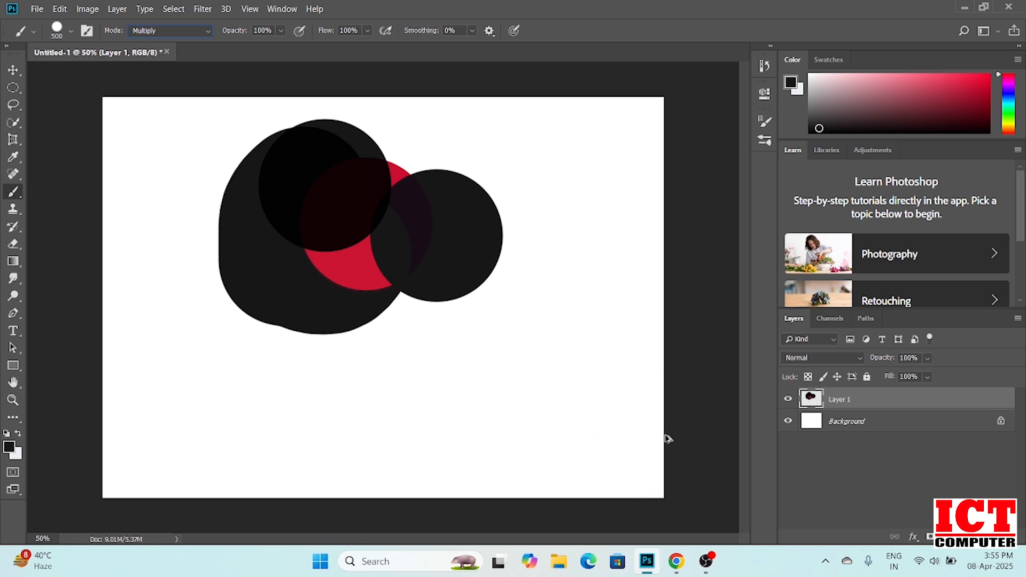
key(ctrl+z)
key(ctrl+z)
key(ctrl+z)
key(ctrl+z)
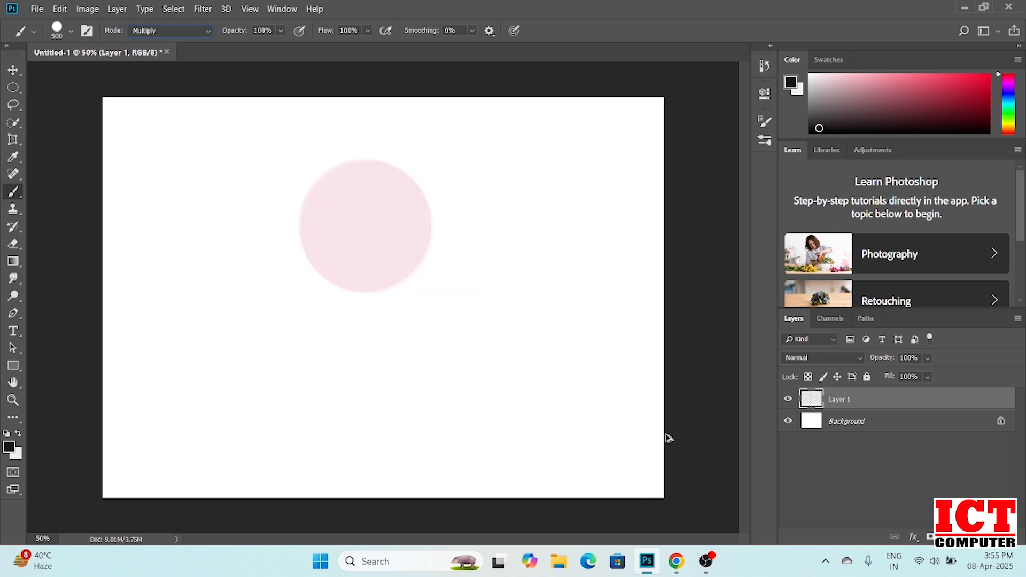
key(ctrl+z)
key(ctrl+z)
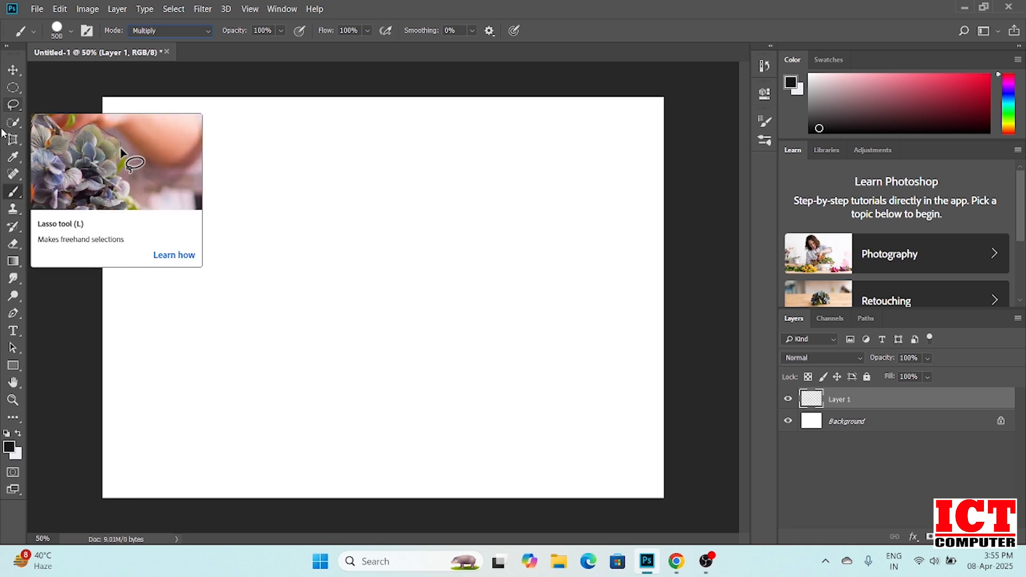
Draw a large elliptical marquee selection in the middle of the canvas, and try a Brush stroke along its left edge.
click(18, 90)
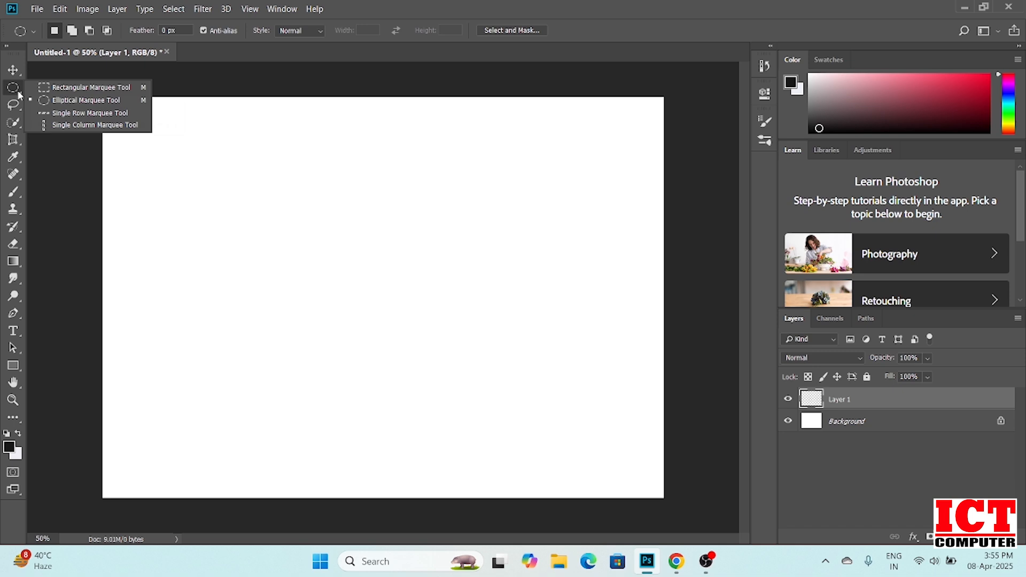
click(67, 102)
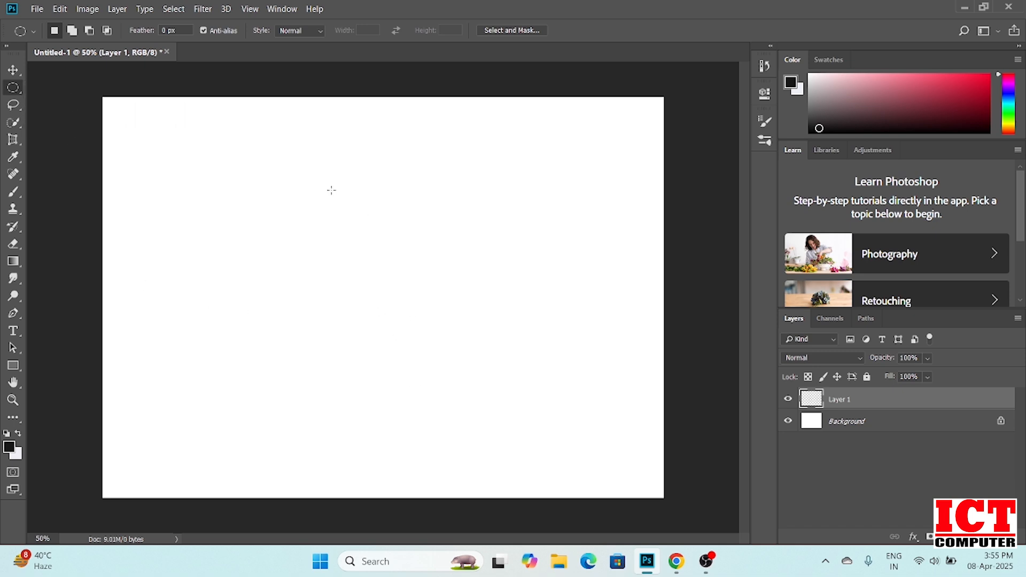
drag(278, 170, 526, 408)
click(15, 193)
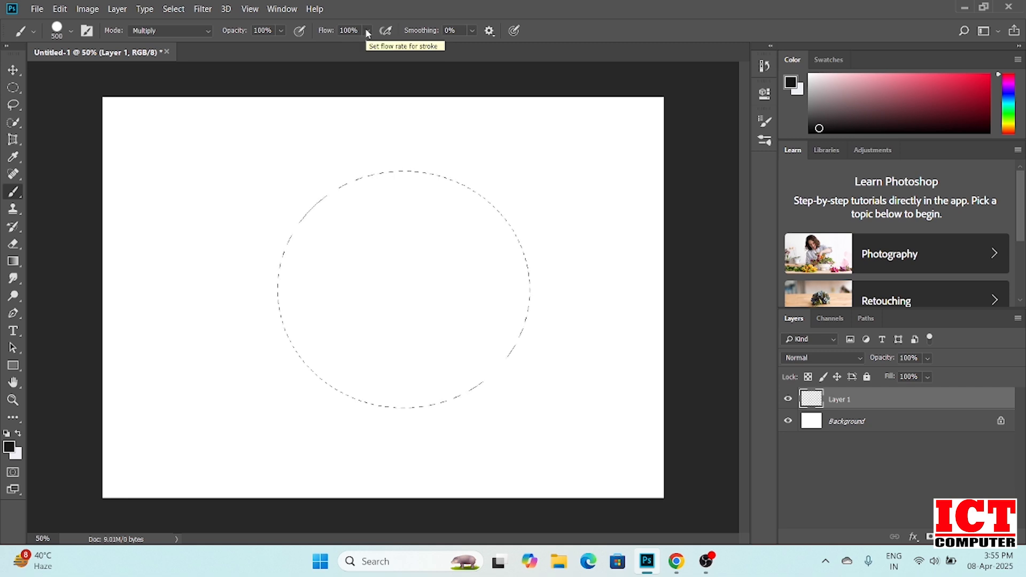
mouse_move(298, 209)
mouse_down()
mouse_move(270, 296)
mouse_move(282, 350)
mouse_move(305, 360)
mouse_up()
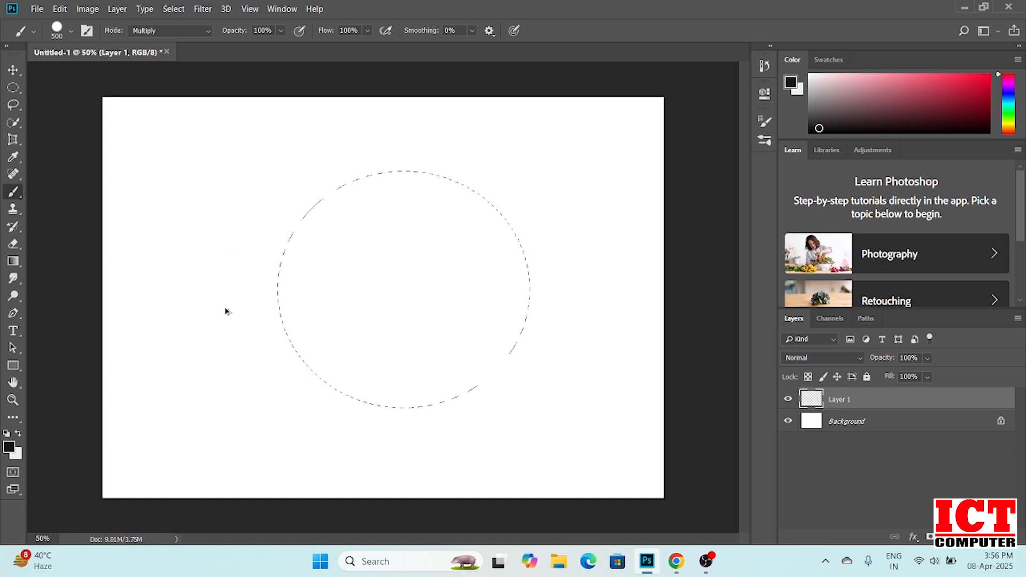
Set the brush flow to 11% and try black strokes along both sides of the inside edge of the elliptical selection.
click(367, 30)
drag(378, 47, 326, 49)
mouse_move(332, 190)
mouse_down()
mouse_move(301, 207)
mouse_move(261, 276)
mouse_move(261, 345)
mouse_move(300, 393)
mouse_move(351, 421)
mouse_move(350, 443)
mouse_up()
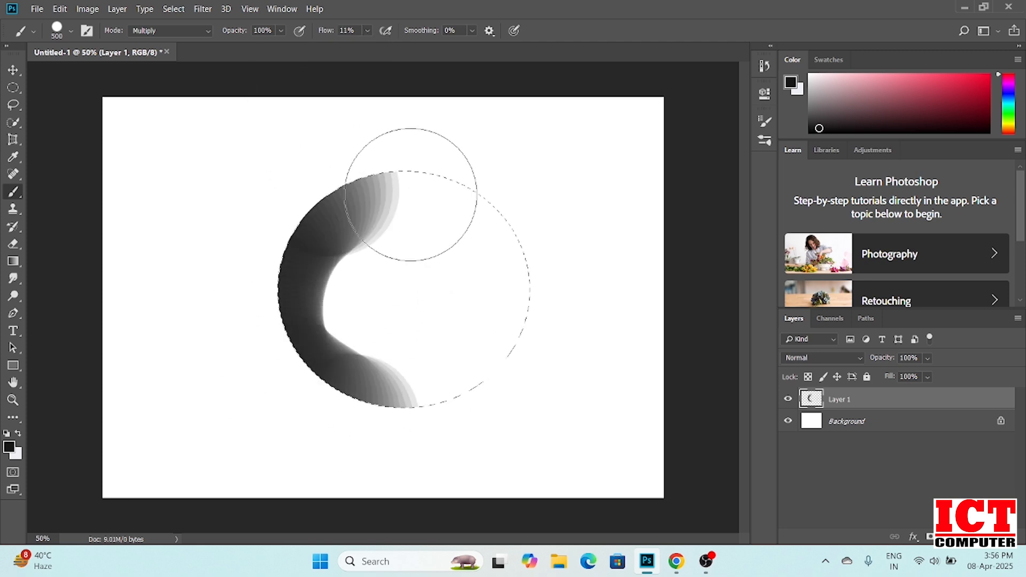
mouse_move(455, 205)
mouse_down()
mouse_move(506, 300)
mouse_move(490, 393)
mouse_move(460, 415)
mouse_move(419, 417)
mouse_up()
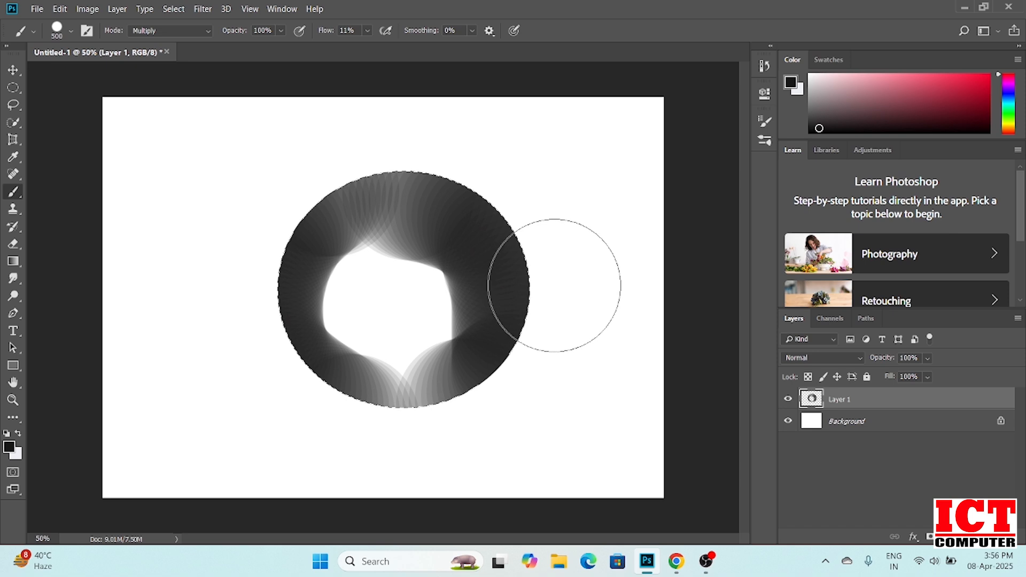
Undo both black strokes inside the elliptical selection.
key(ctrl+z)
key(ctrl+shift+z)
key(ctrl+z)
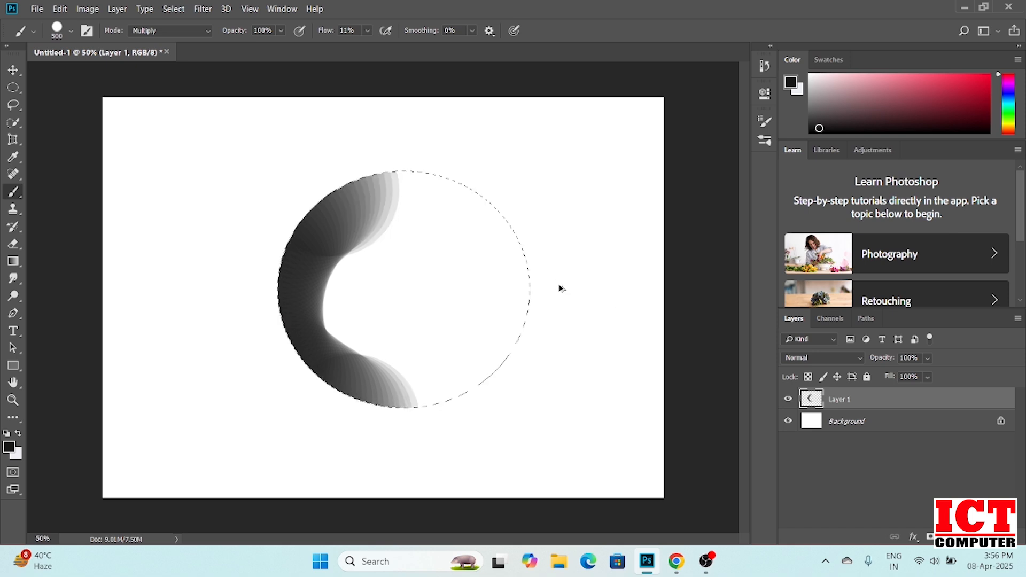
key(ctrl+z)
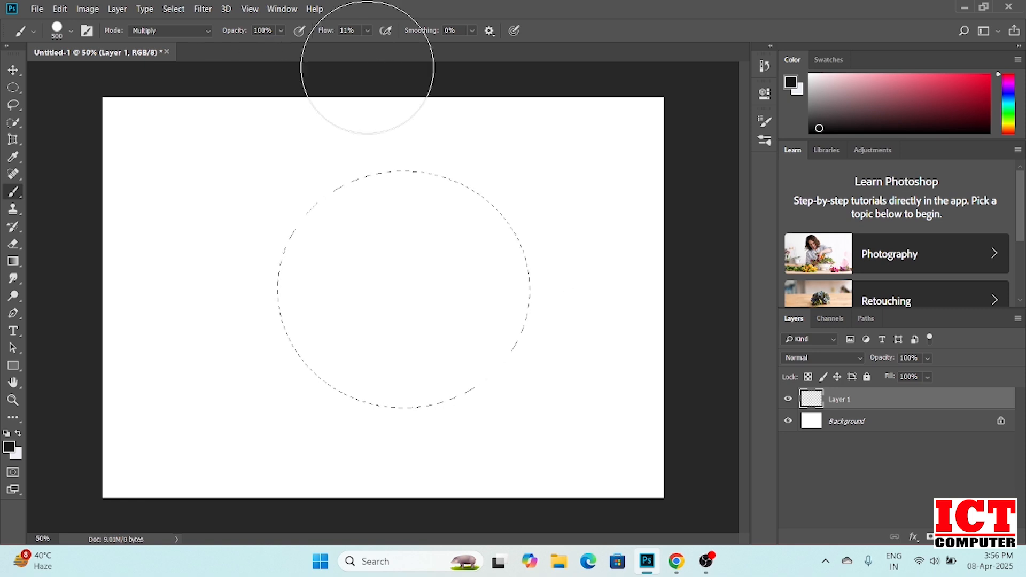
Set the brush flow to 4% and paint translucent black shading around the inside of the elliptical selection.
click(368, 31)
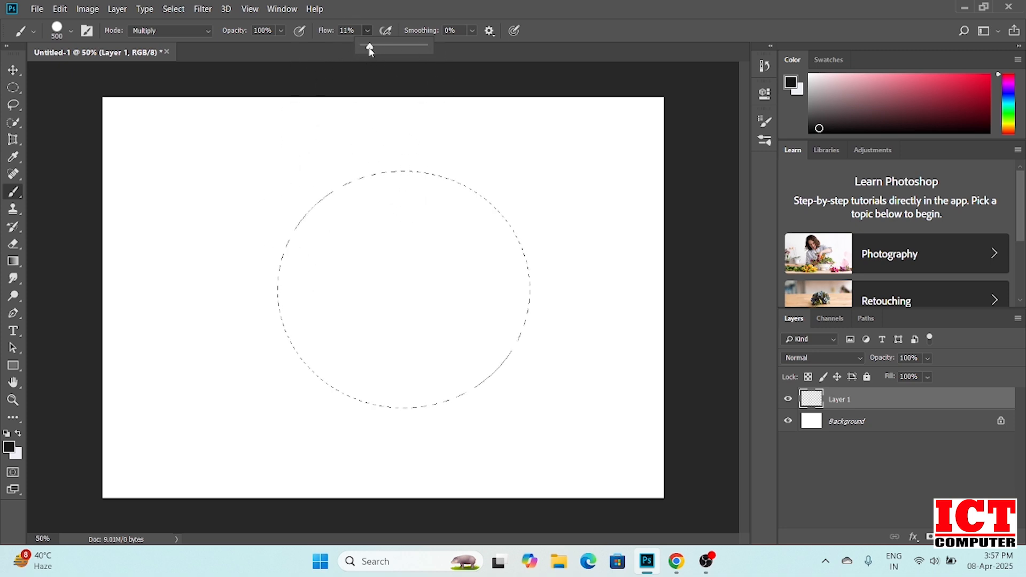
drag(370, 49, 366, 50)
mouse_move(364, 200)
mouse_down()
mouse_move(311, 242)
mouse_move(297, 293)
mouse_move(317, 361)
mouse_move(412, 388)
mouse_move(484, 354)
mouse_up()
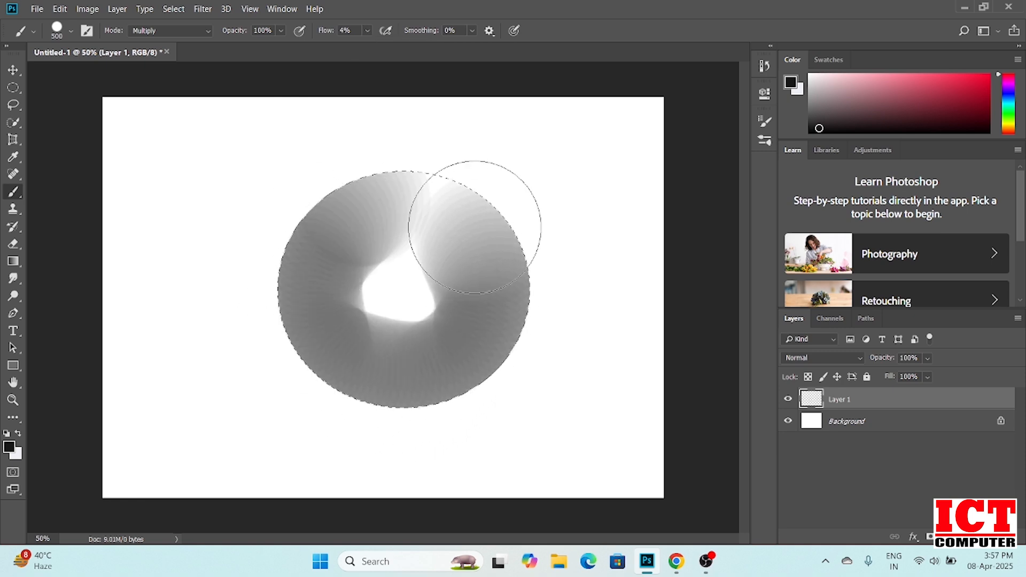
drag(475, 228, 457, 212)
drag(489, 285, 461, 282)
Reduce the brush size to 250 px and build up darker shading around the edge and across the centre of the circle.
key(bracketleft)
key(bracketleft)
key(bracketleft)
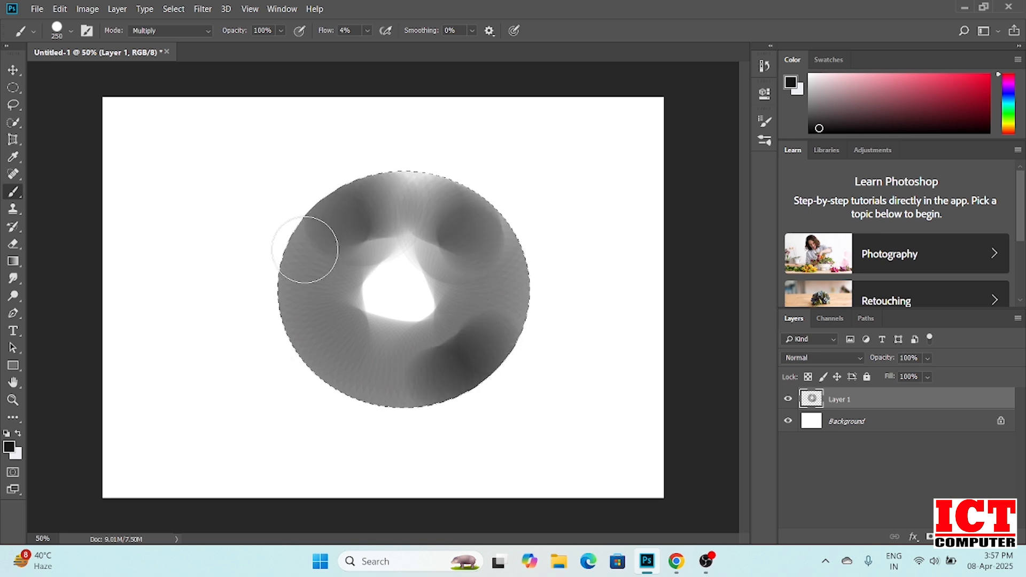
drag(500, 277, 488, 319)
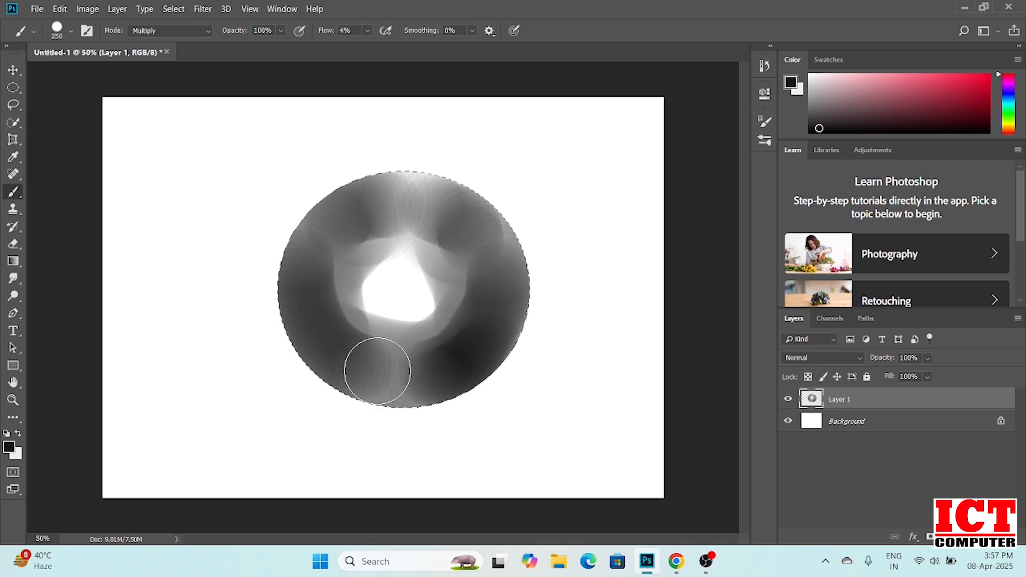
mouse_move(434, 207)
mouse_down()
mouse_move(236, 279)
mouse_move(464, 313)
mouse_up()
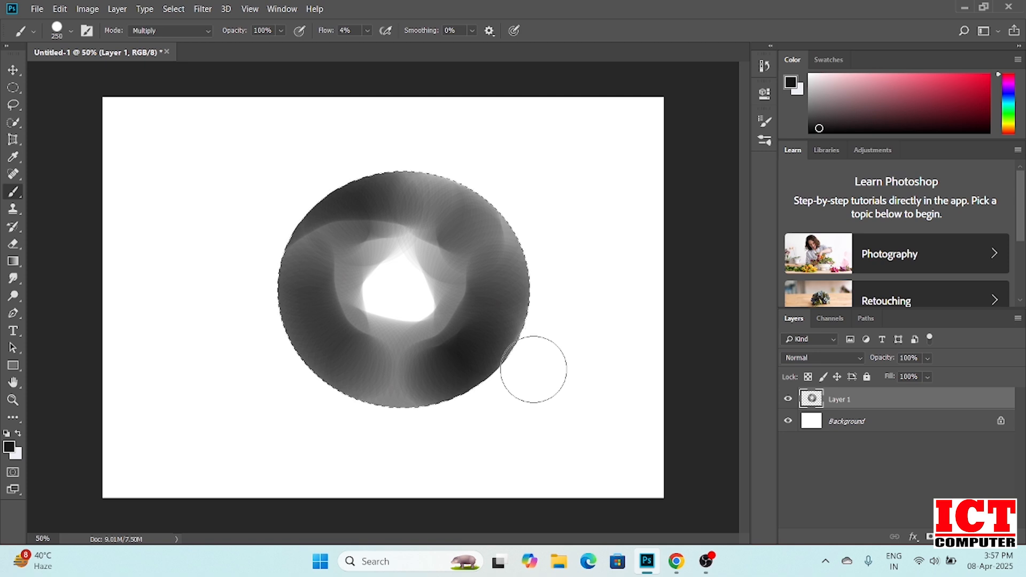
drag(422, 268, 412, 333)
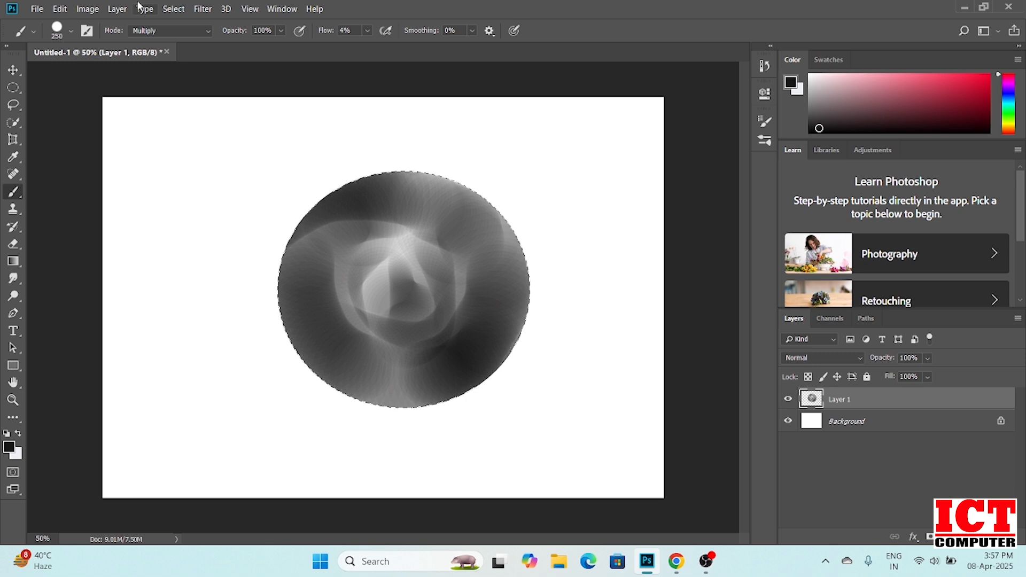
Set the Eraser tool to 400 px and 9% flow, and lighten the shaded circle with repeated strokes over its whole area.
click(14, 247)
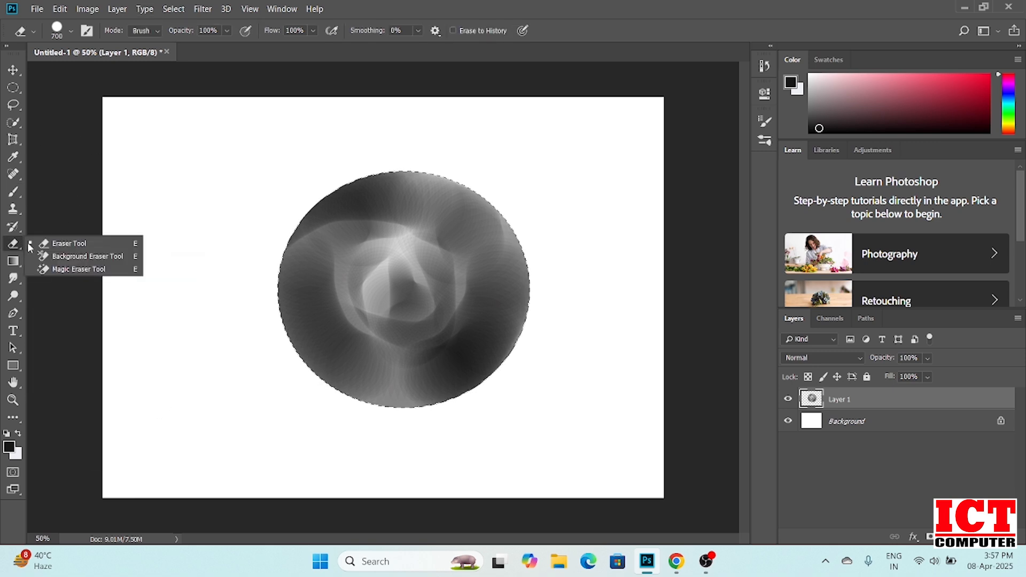
click(63, 242)
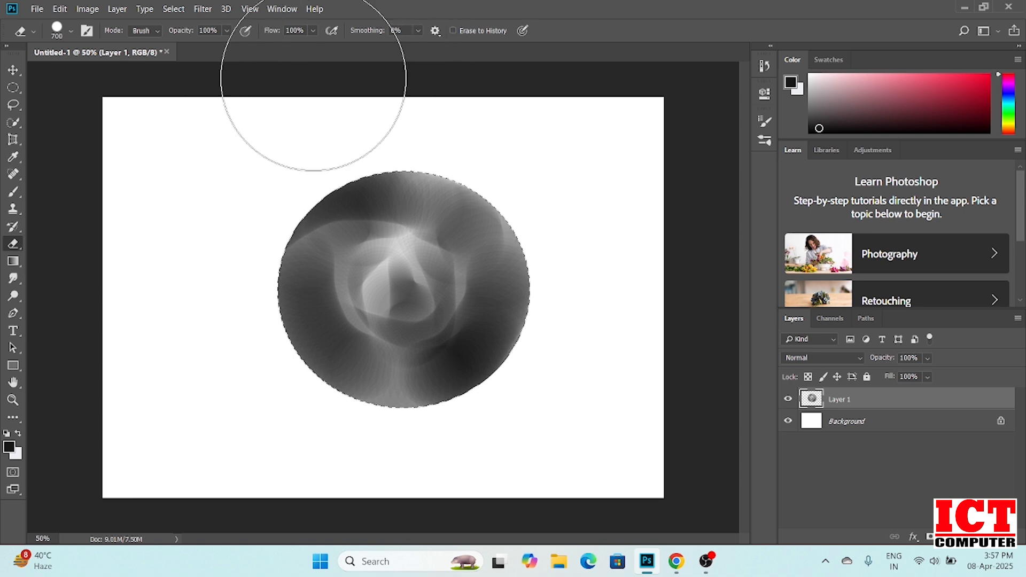
key(bracketleft)
key(bracketleft)
key(bracketleft)
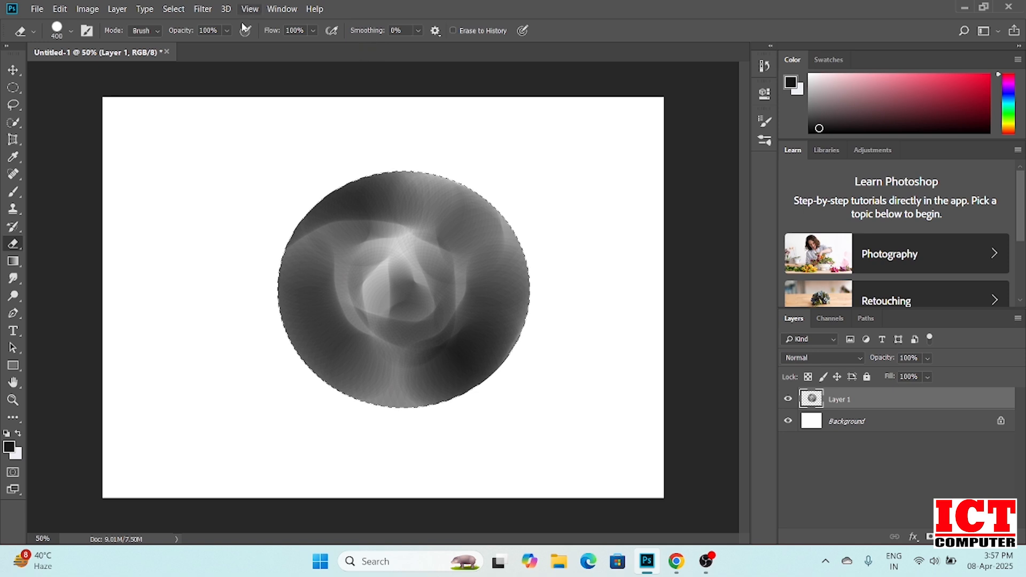
click(313, 31)
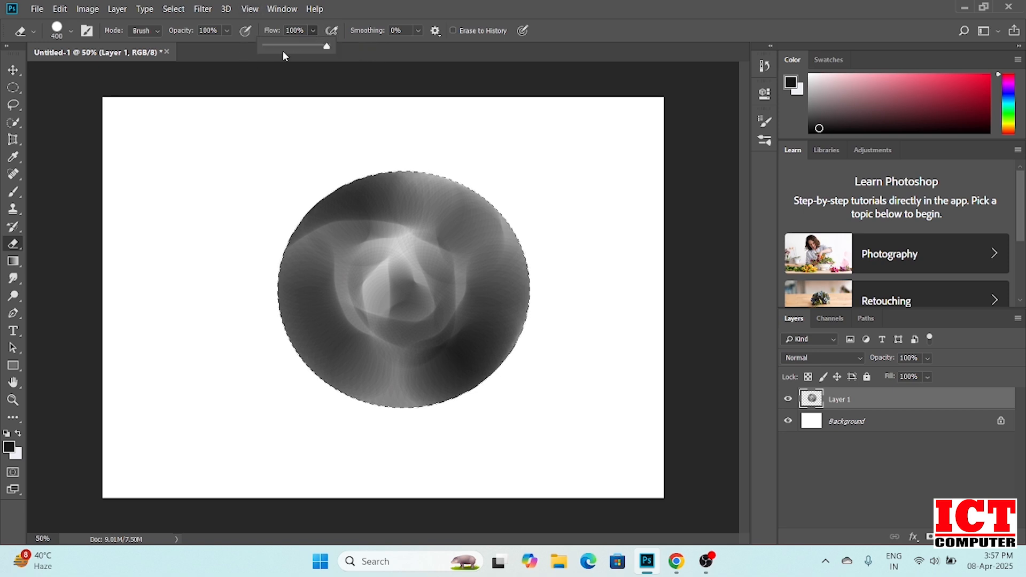
click(271, 44)
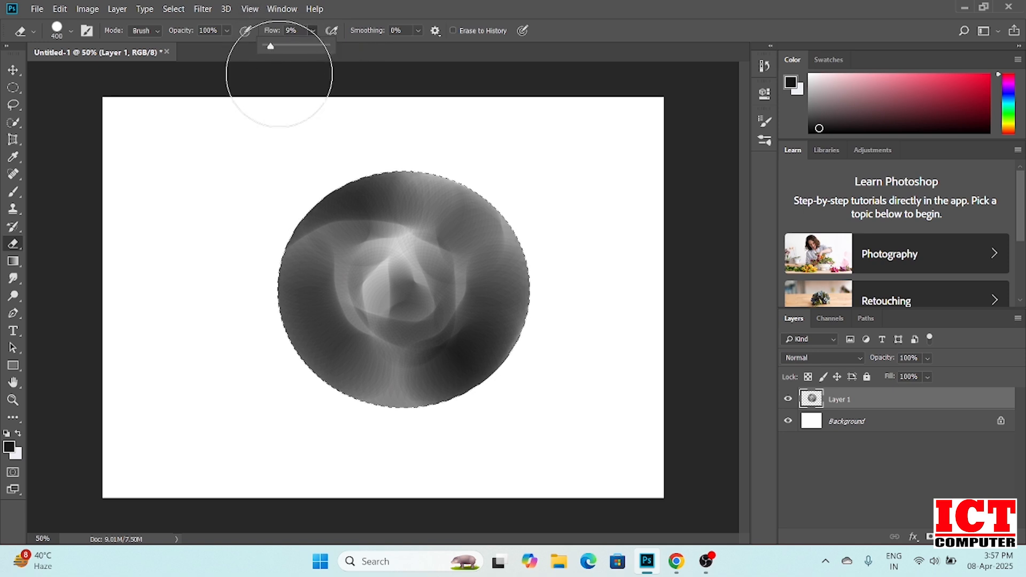
mouse_move(384, 204)
mouse_down()
mouse_move(309, 211)
mouse_move(316, 367)
mouse_move(456, 283)
mouse_up()
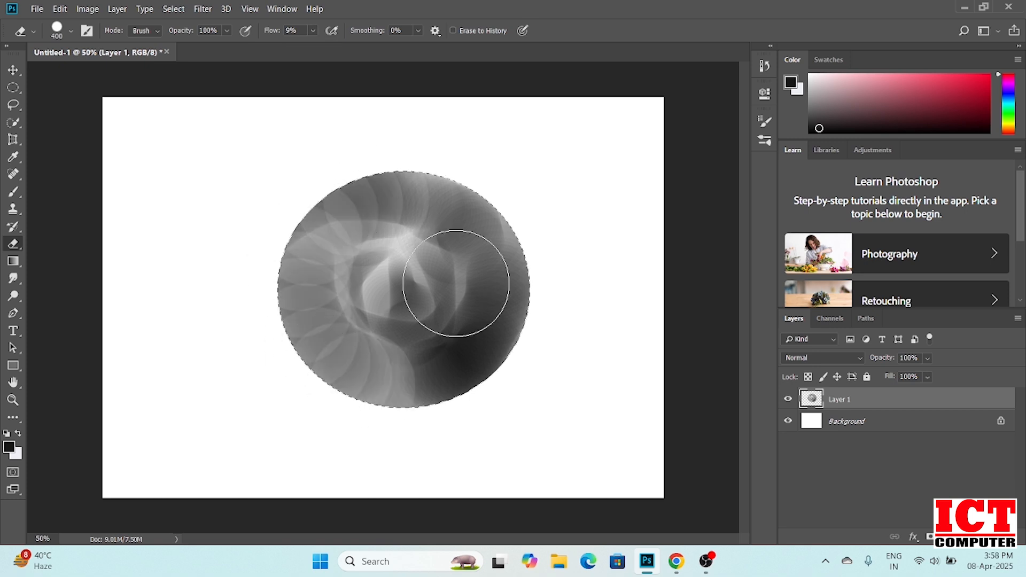
drag(468, 358, 344, 407)
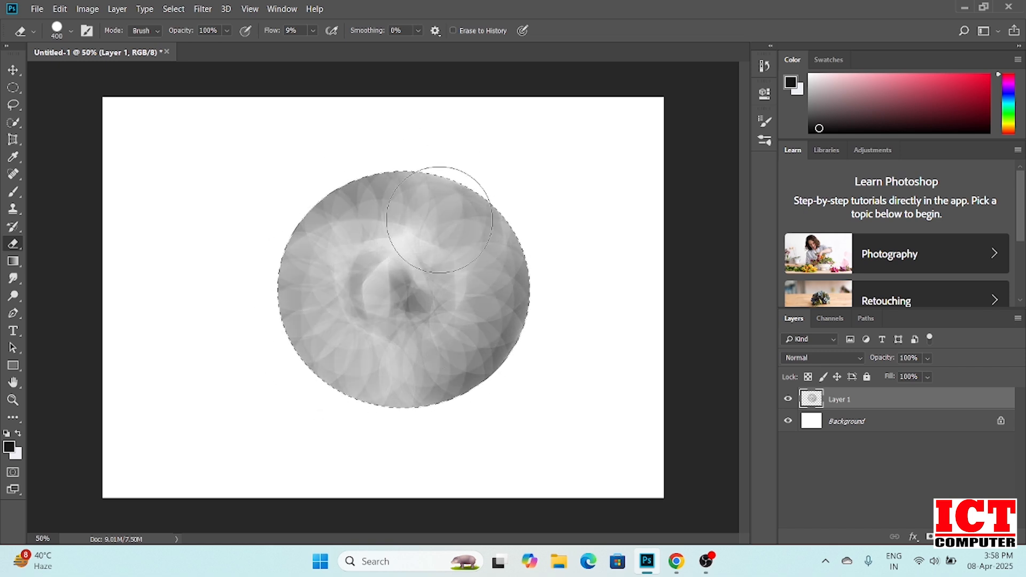
drag(245, 278, 378, 278)
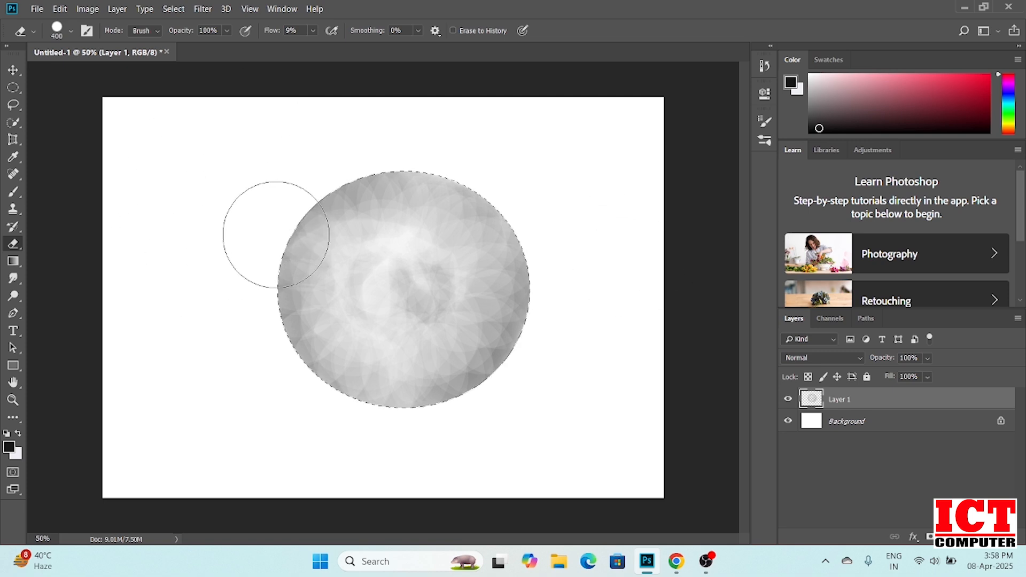
drag(276, 234, 352, 231)
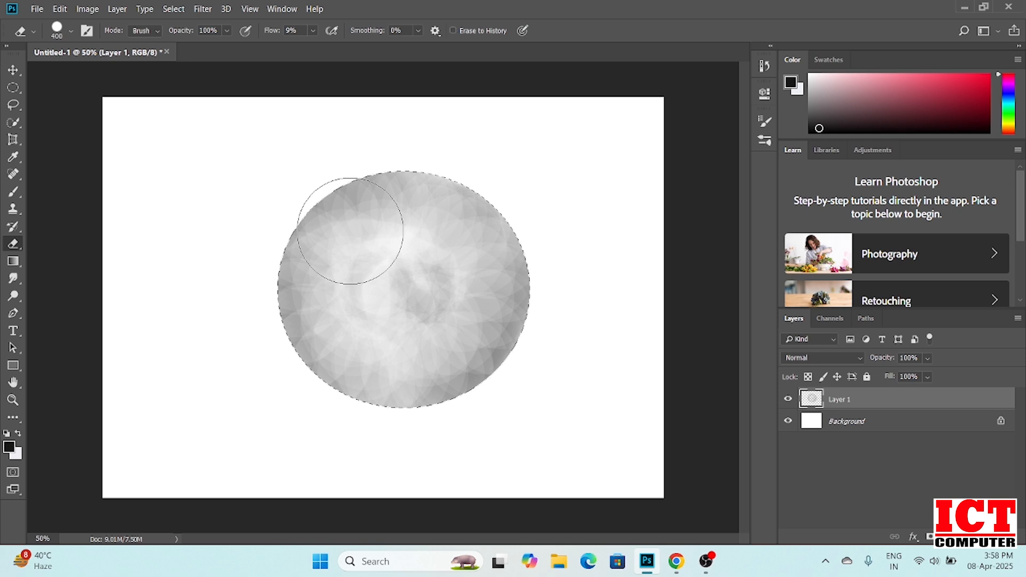
Compare the brush tip settings of the Eraser, Brush, Clone Stamp and Dodge tools, and finish with the Move tool active.
right_click(392, 260)
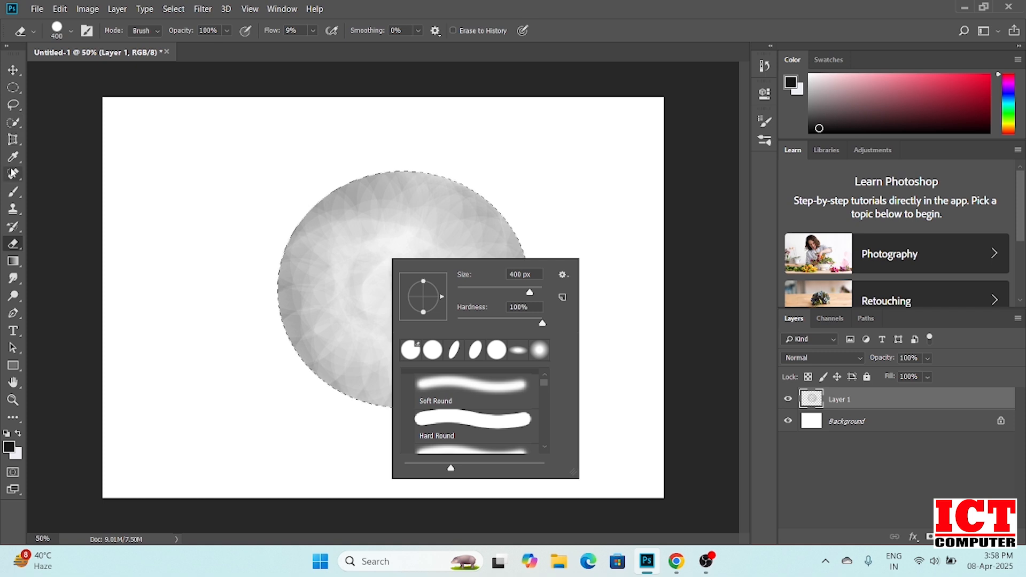
click(14, 192)
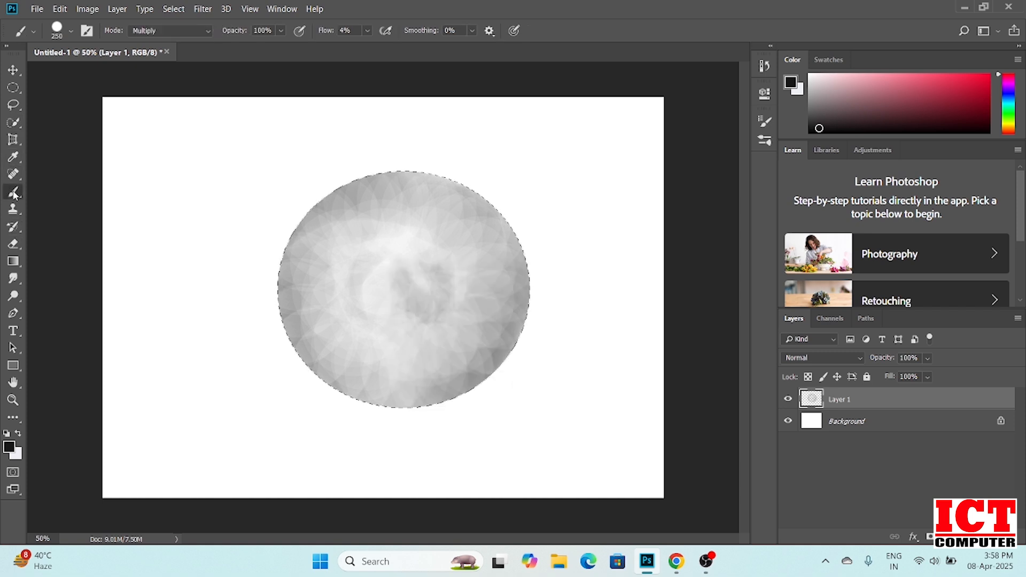
right_click(346, 241)
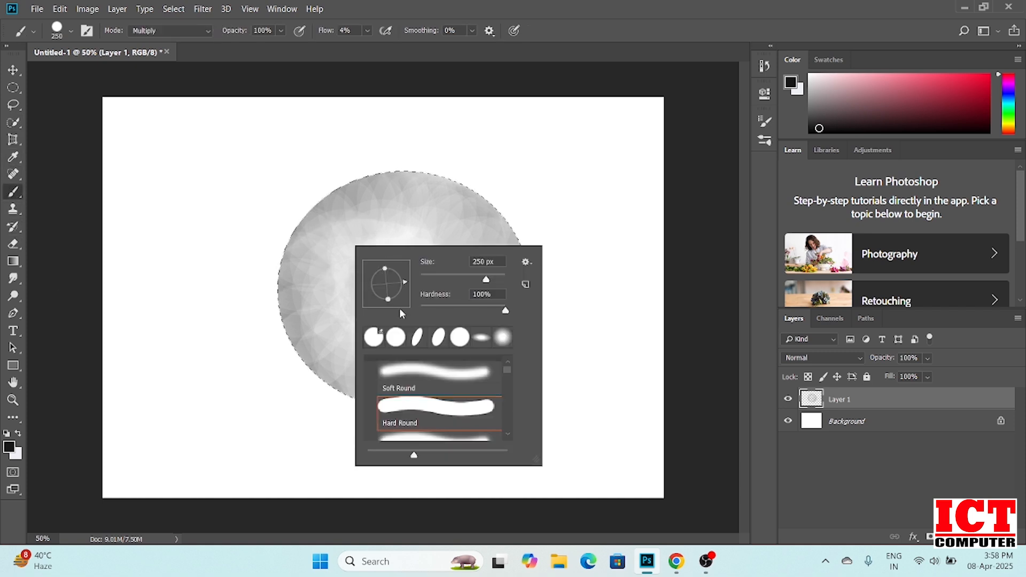
click(13, 245)
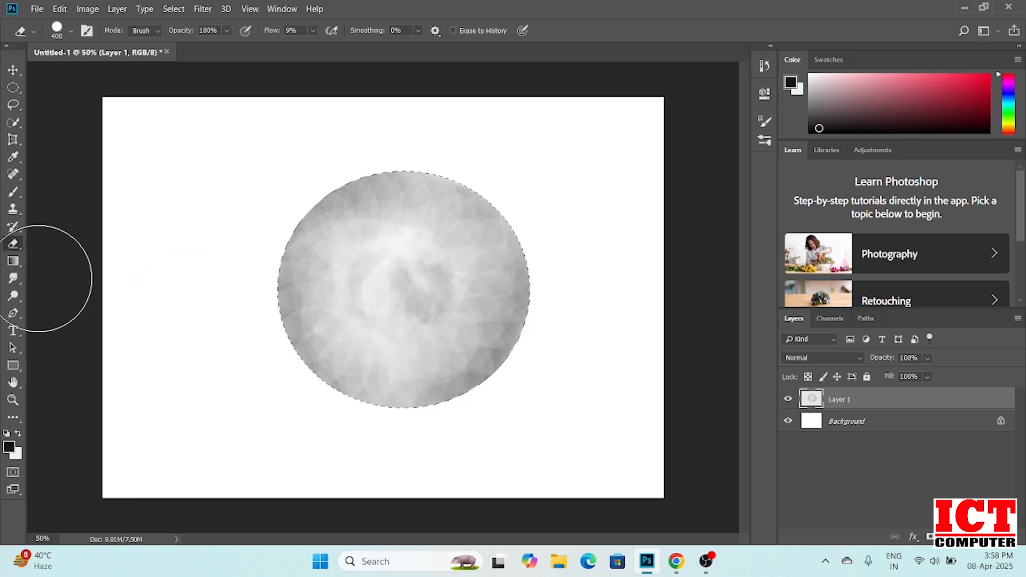
right_click(347, 298)
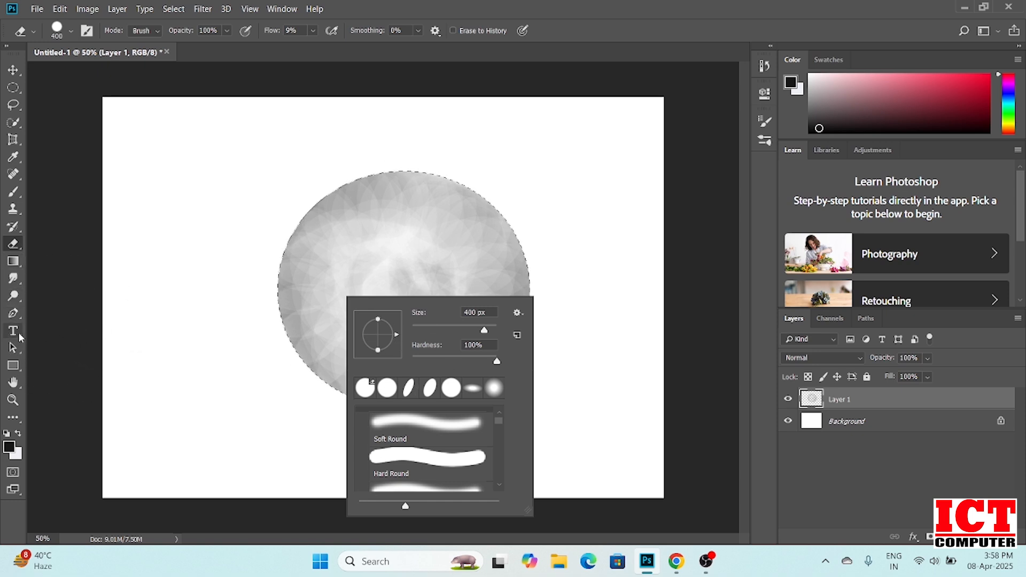
click(18, 215)
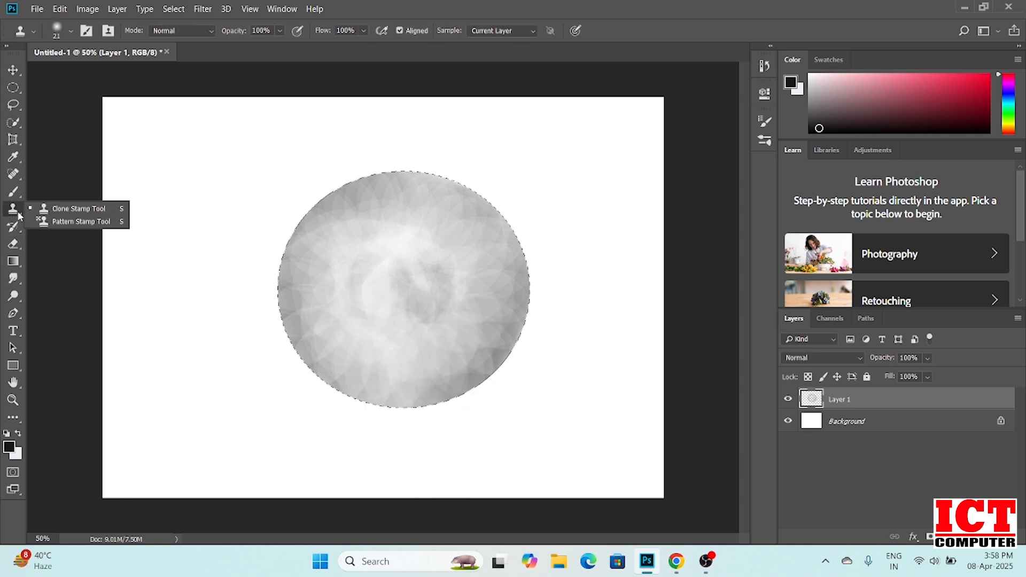
click(66, 207)
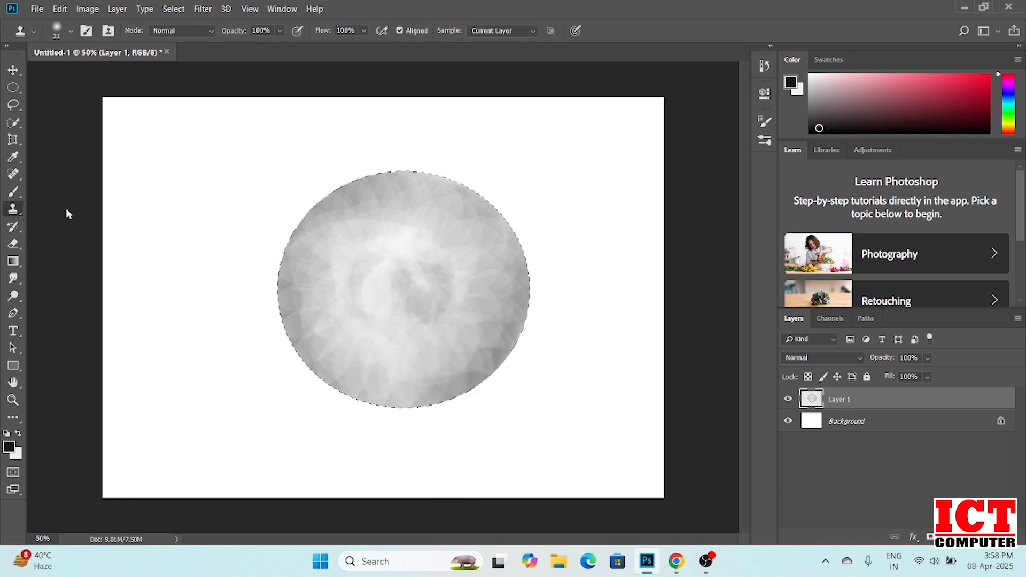
right_click(377, 265)
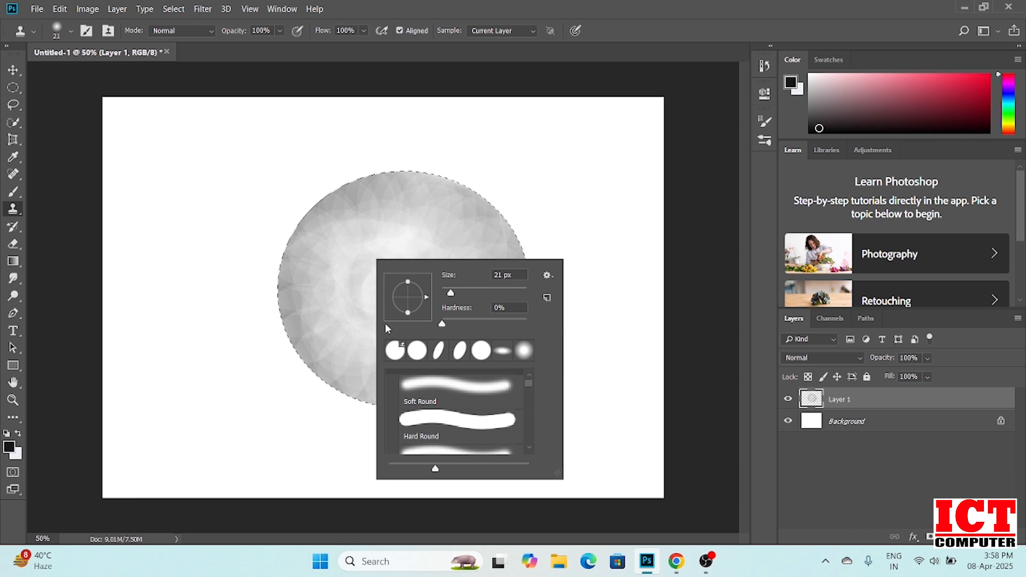
click(12, 295)
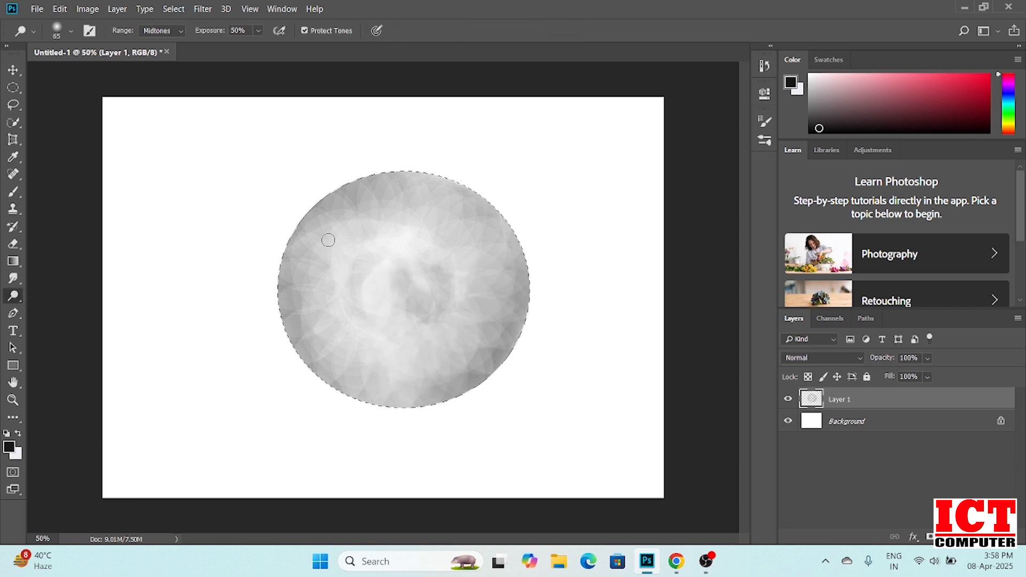
right_click(327, 234)
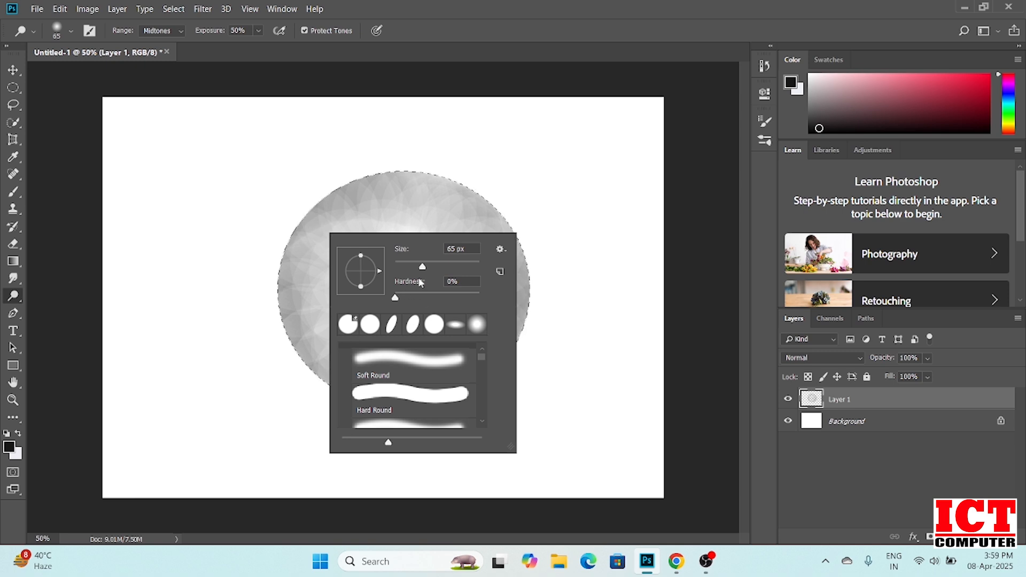
click(12, 71)
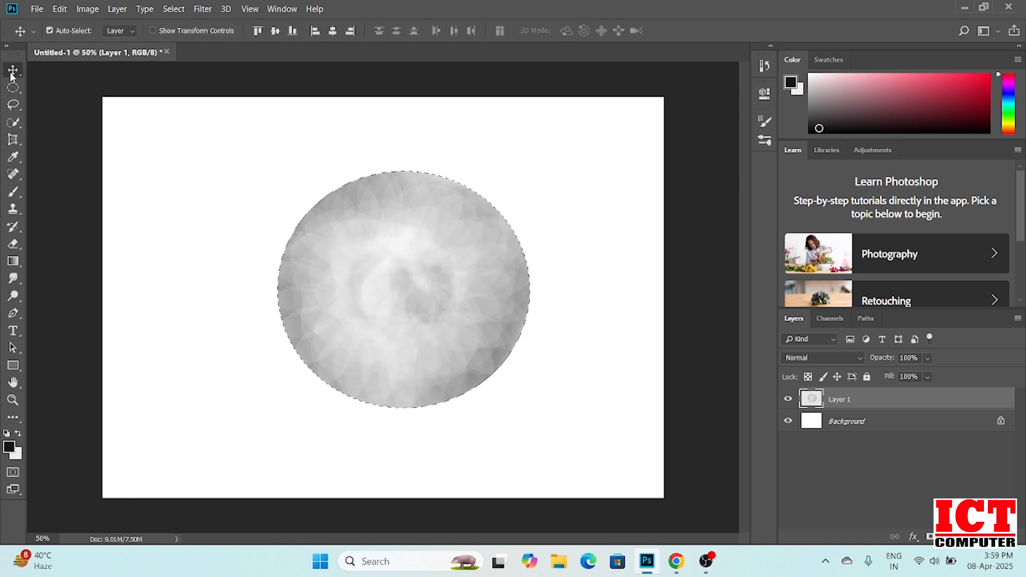